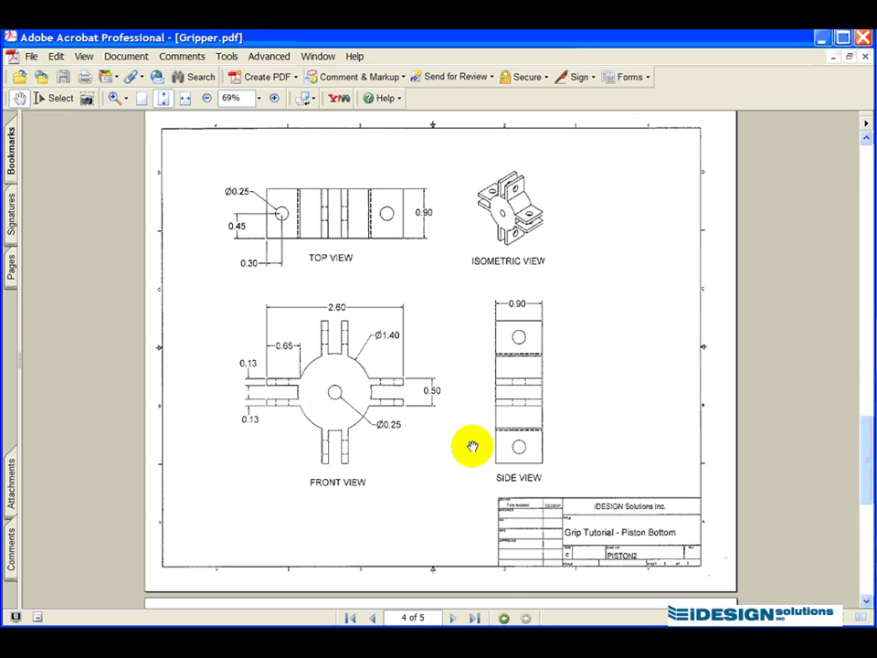
- Scroll through Gripper.pdf until page 5's L-shaped part top and isometric views show
left_click_drag(464, 456, 461, 256)
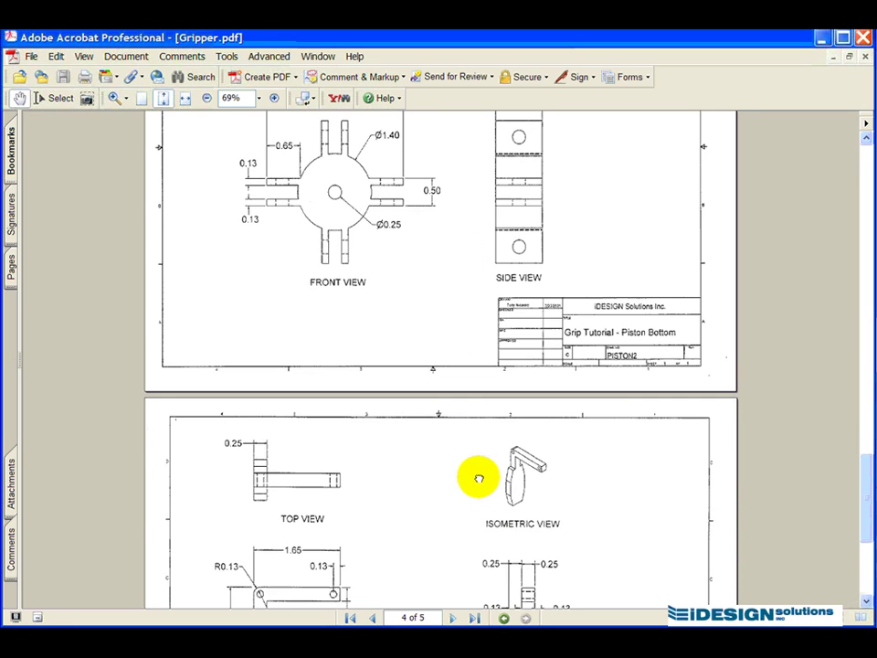
left_click_drag(476, 474, 475, 263)
left_click_drag(476, 444, 480, 362)
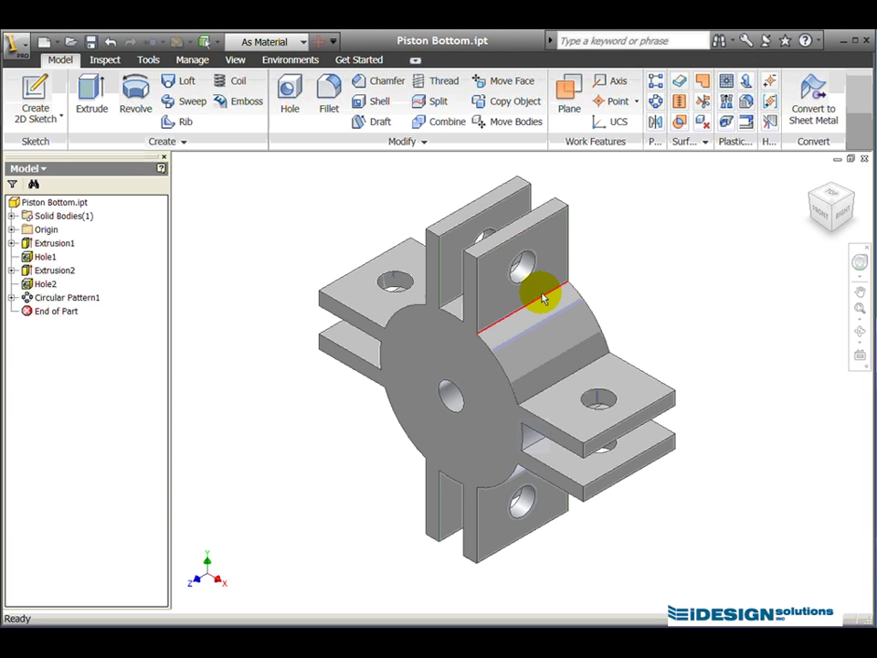
- Close Piston Bottom.ipt and start a new part from the English Standard (in).ipt template
key("F2")
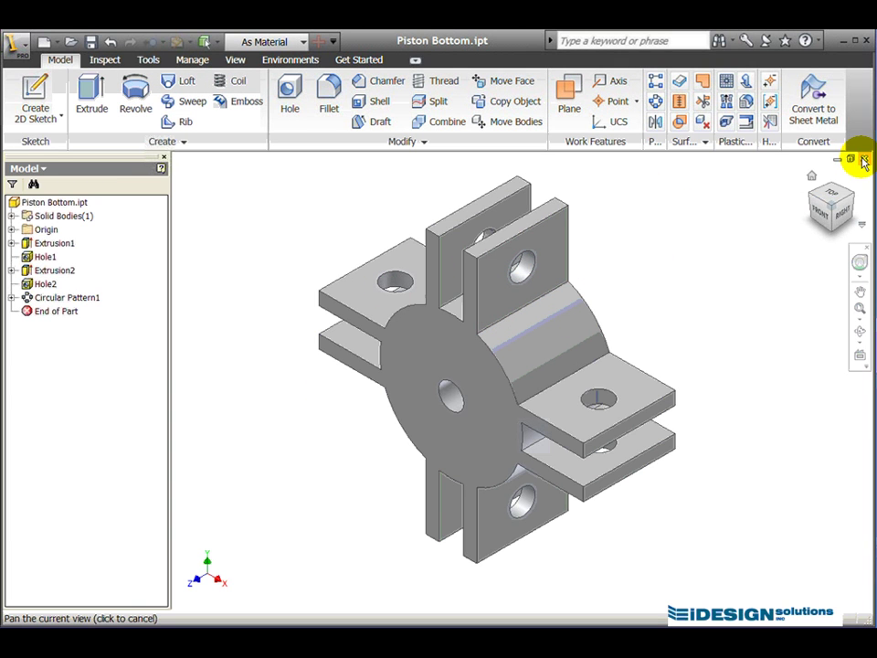
left_click(864, 161)
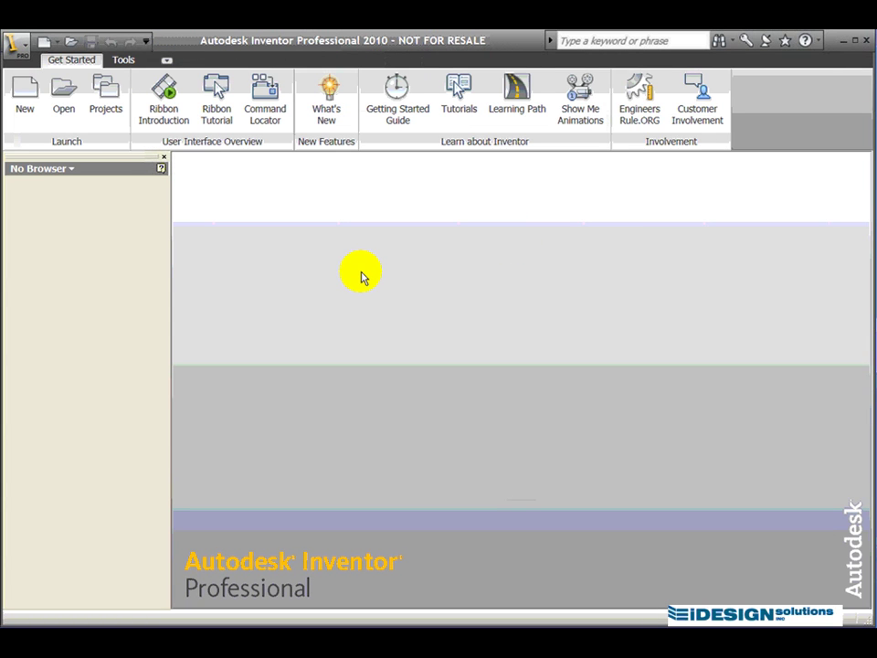
left_click(22, 97)
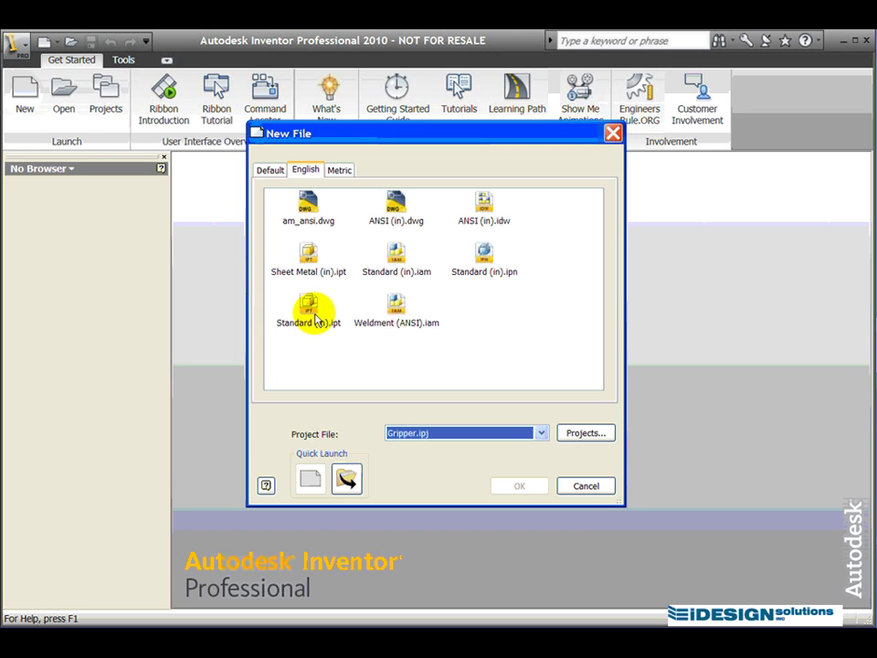
left_click(309, 171)
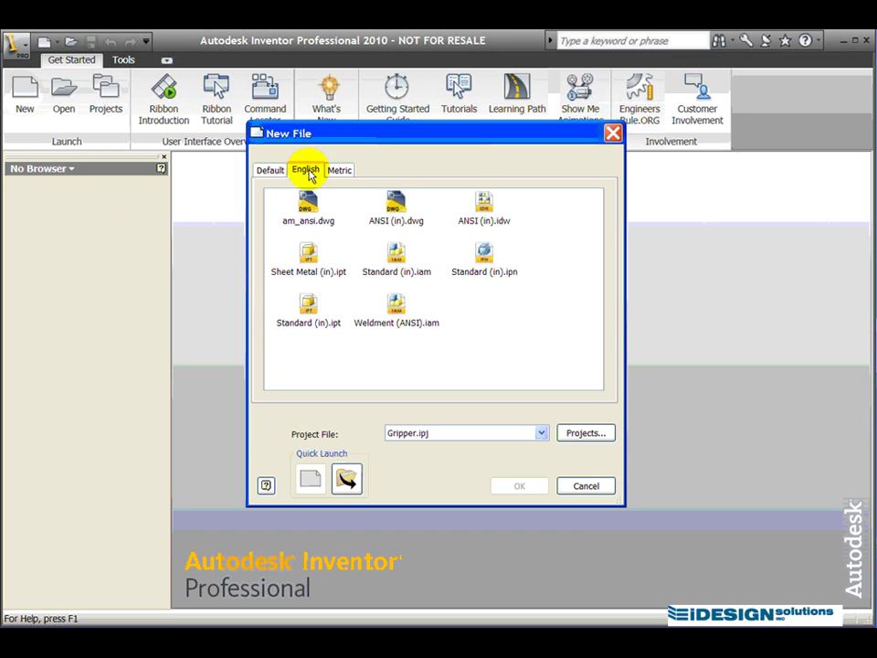
left_click(308, 302)
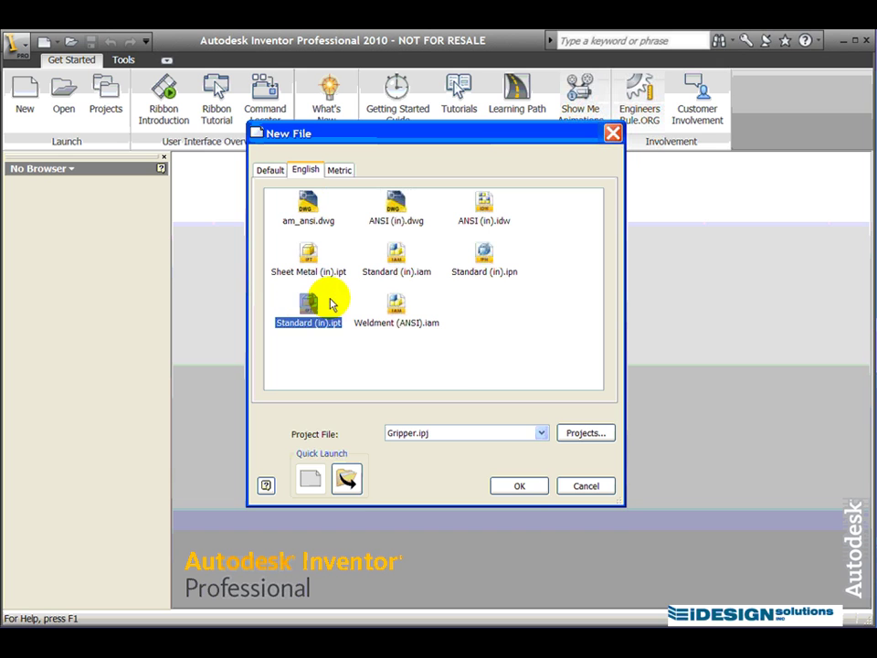
left_click(530, 488)
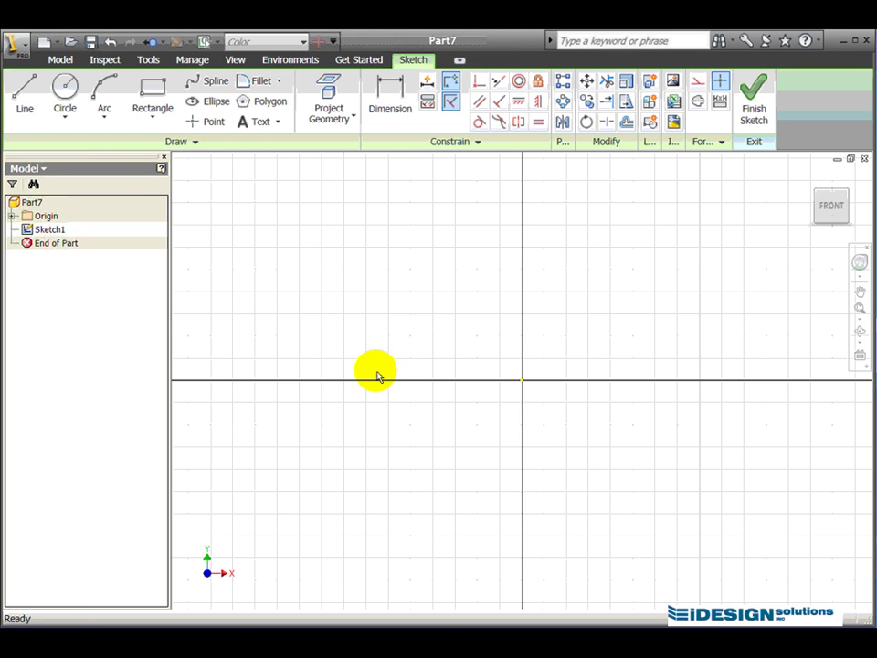
- Draw a closed six-line L outline with a long top leg and a left leg going down
left_click(27, 91)
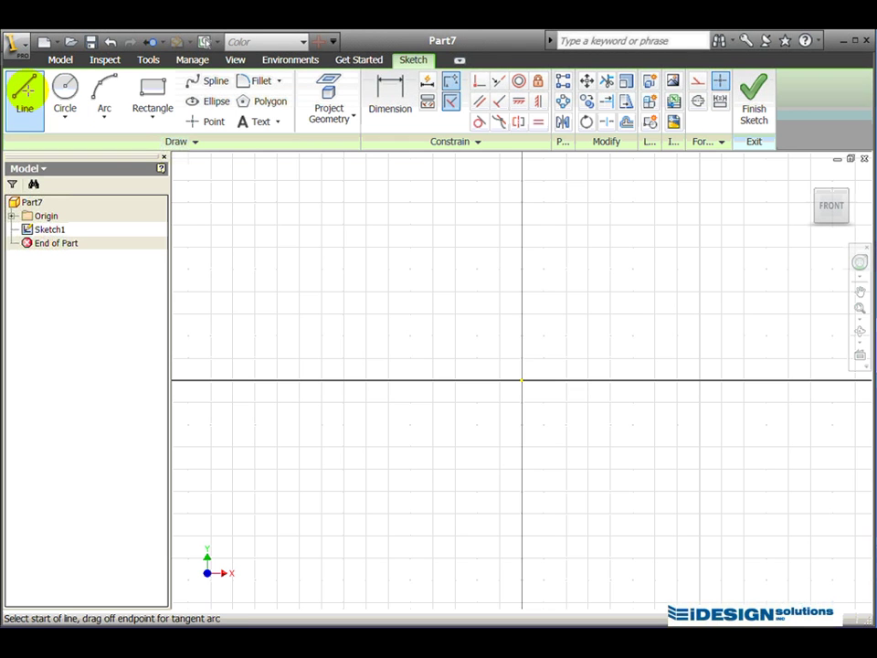
left_click(558, 251)
left_click(558, 229)
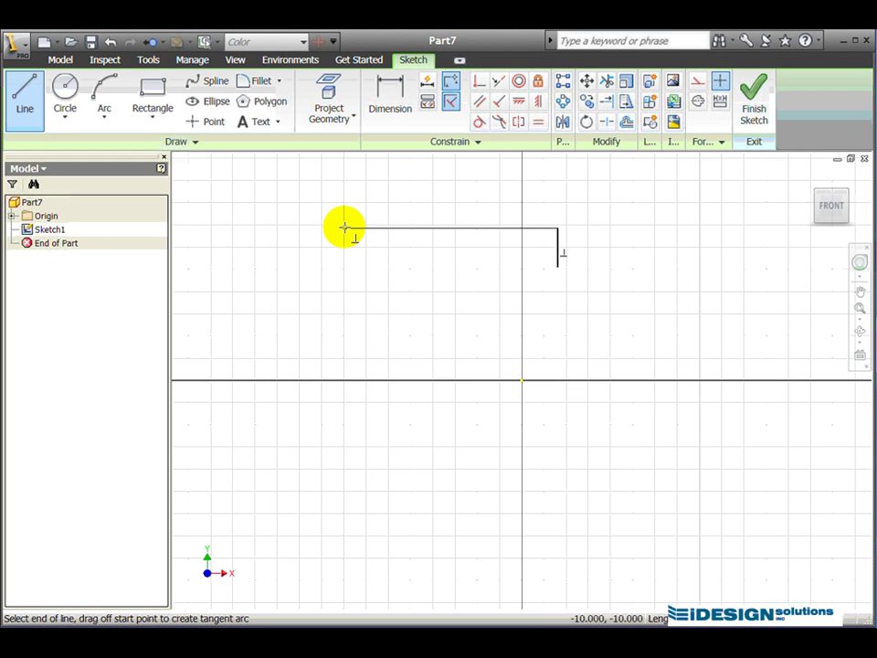
left_click(307, 229)
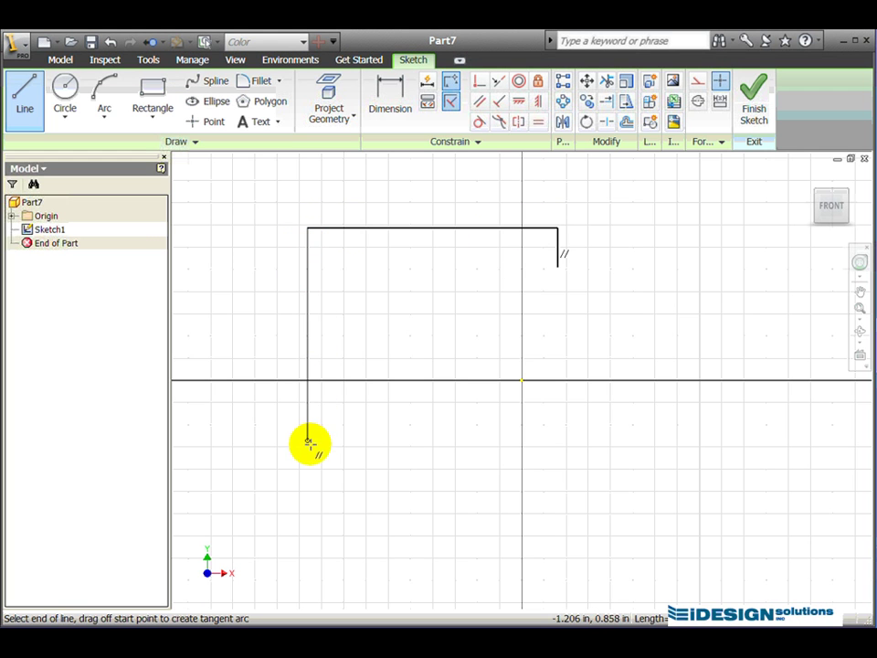
left_click(307, 480)
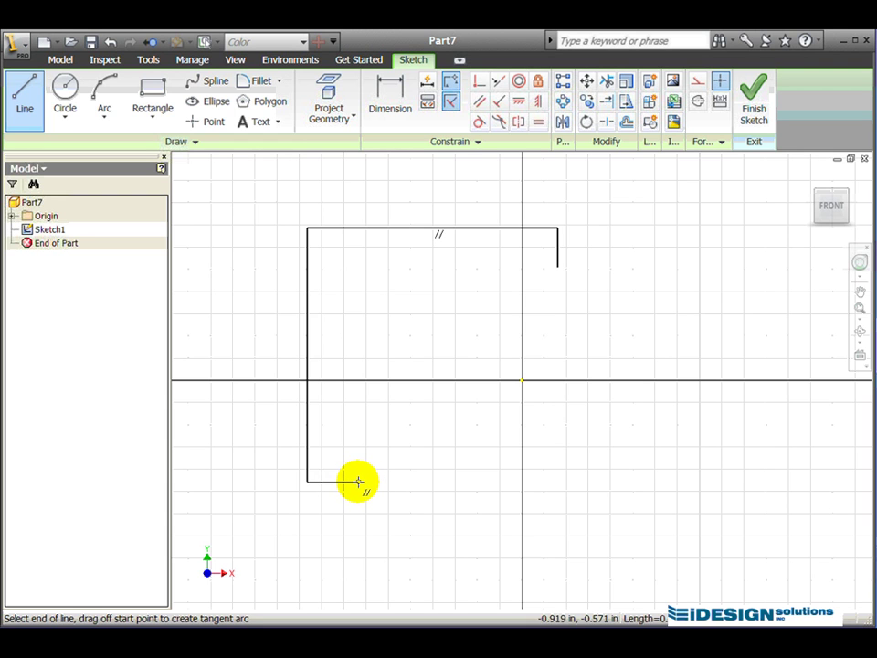
left_click(358, 481)
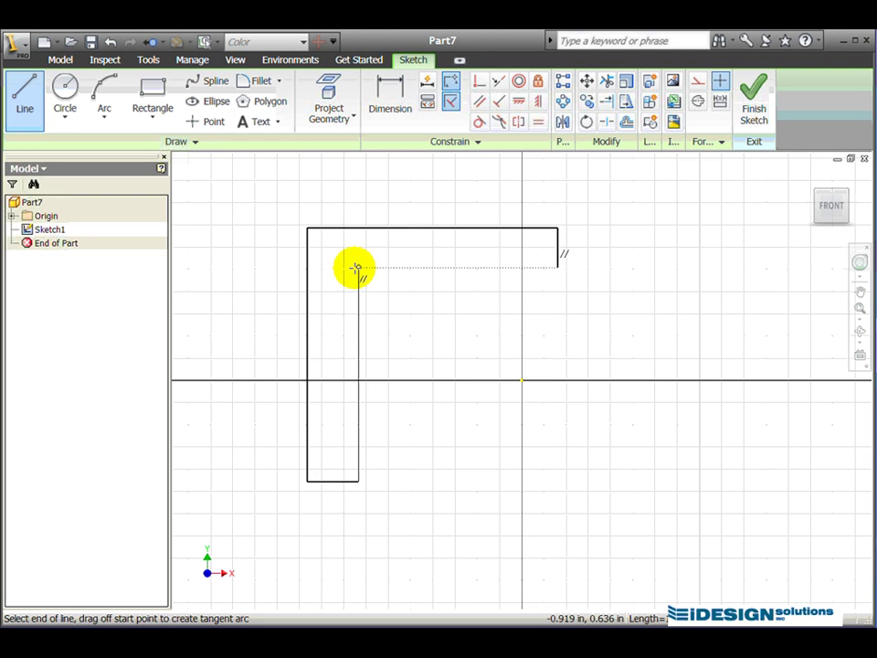
left_click(357, 268)
left_click(557, 268)
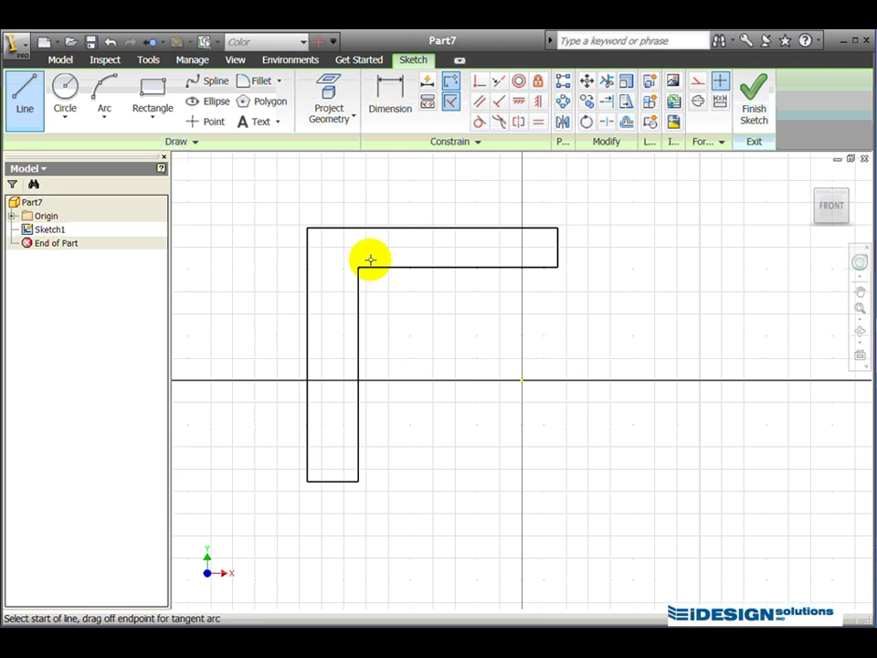
- Dimension the top leg's thickness at its right end as .25
left_click(388, 99)
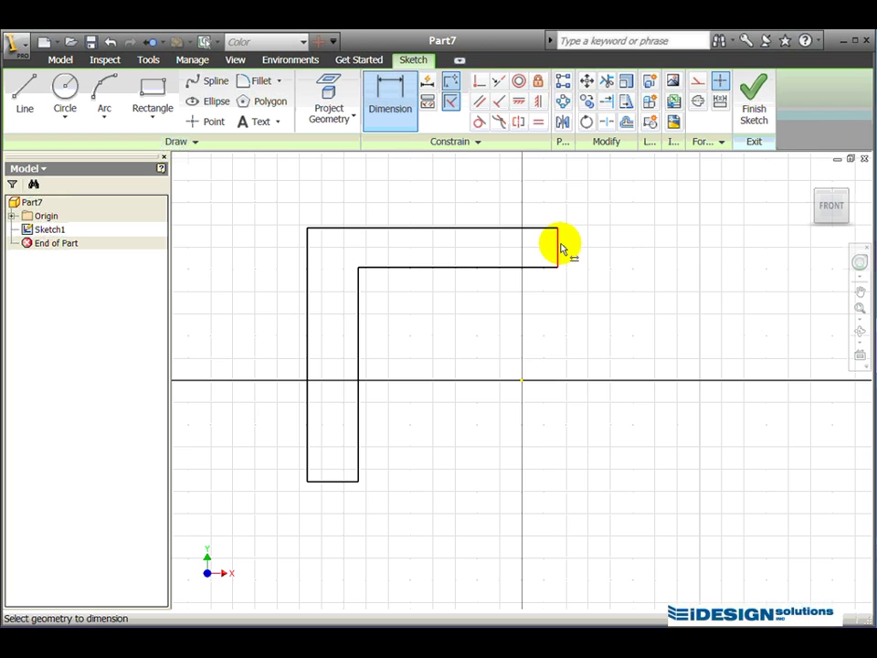
left_click(564, 250)
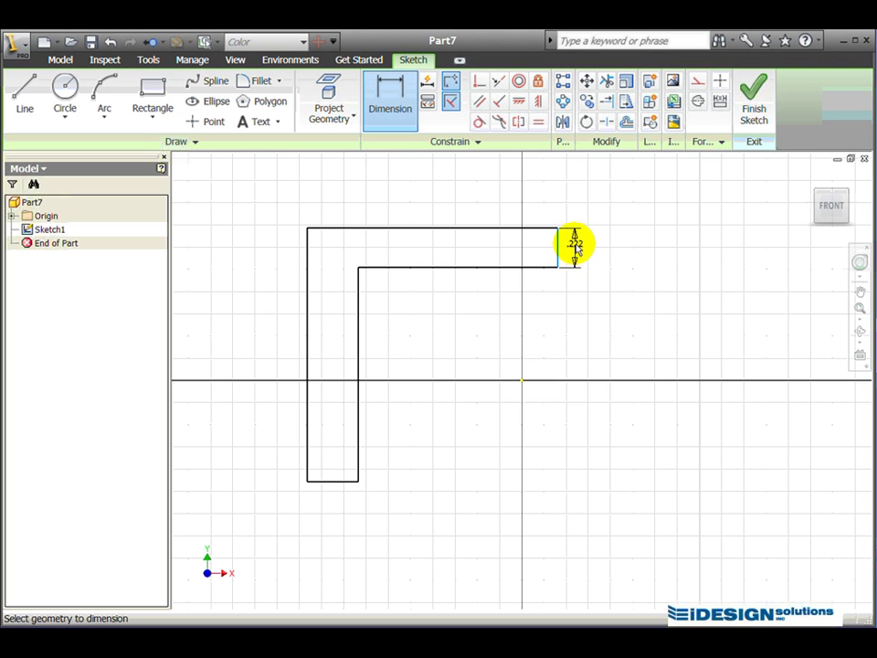
left_click(599, 260)
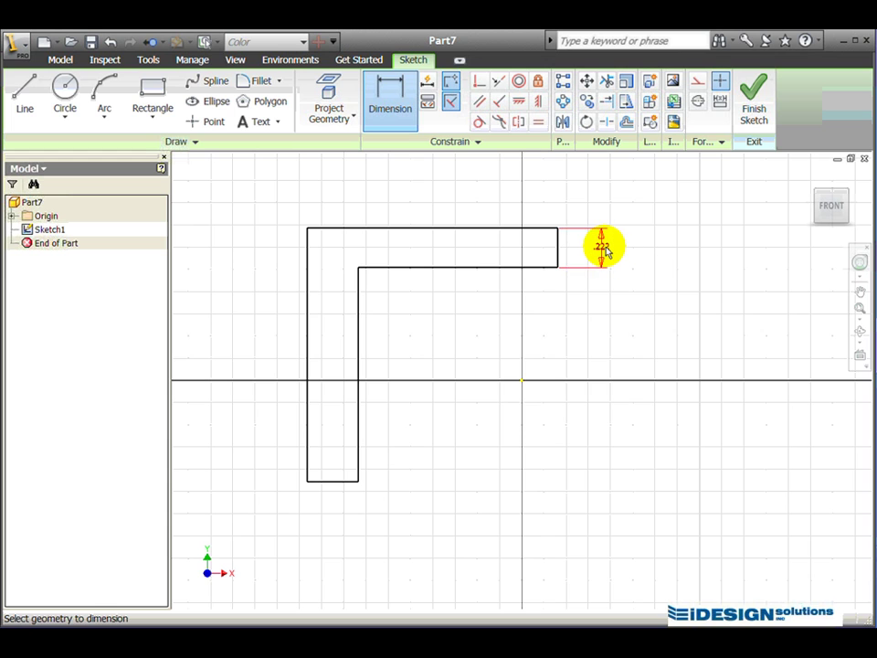
left_click(605, 250)
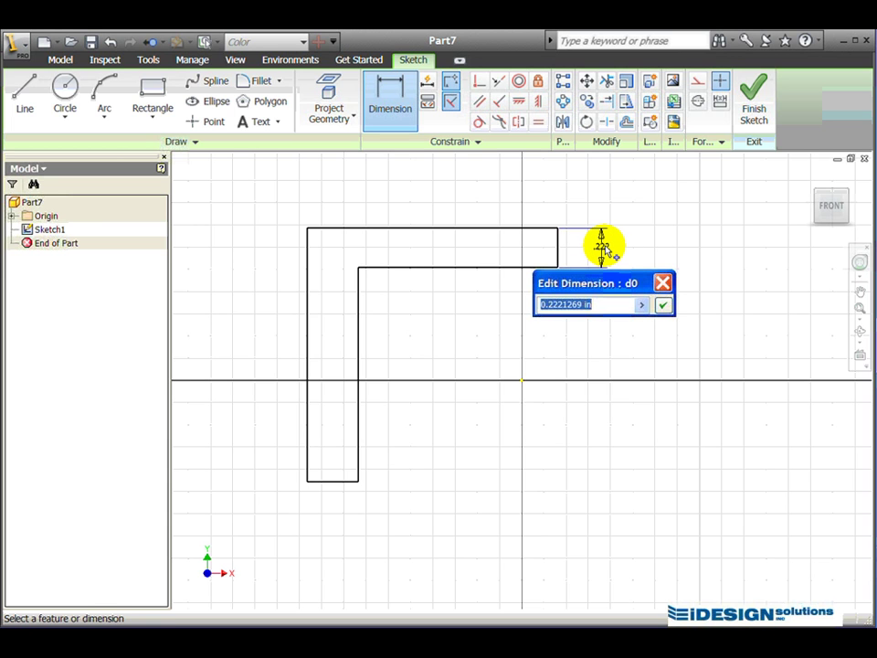
type(".")
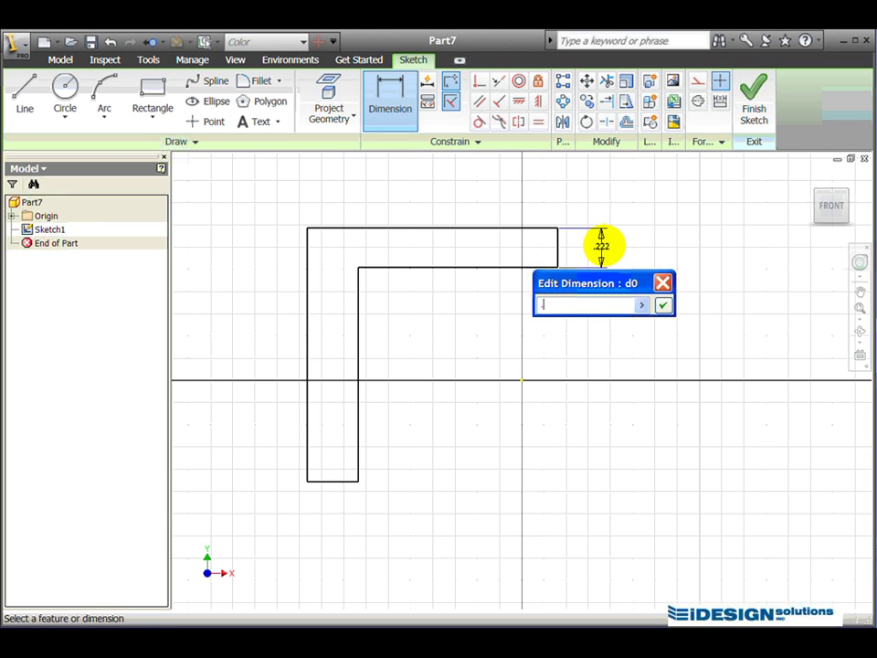
type("25")
key("Return")
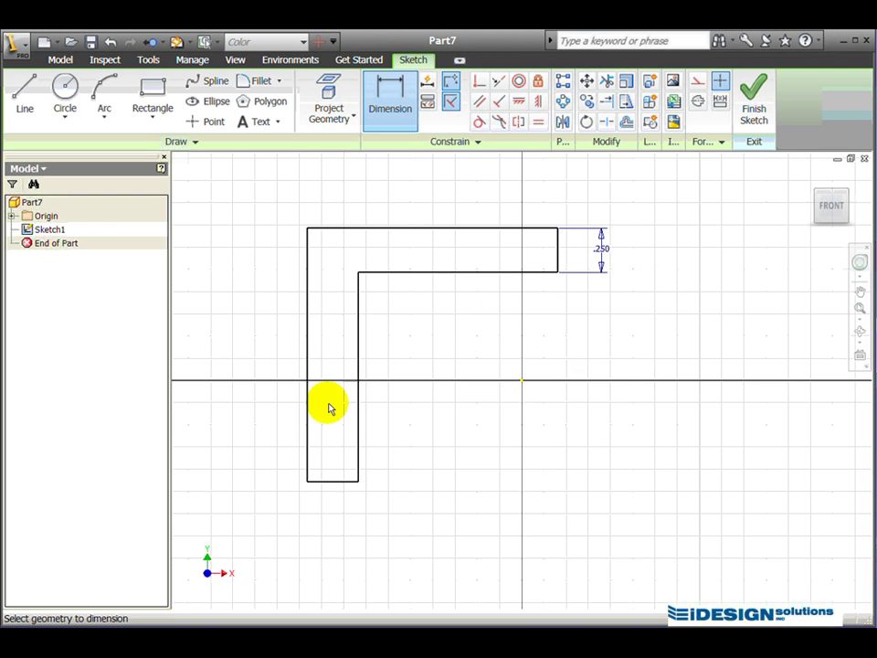
- Dimension the lower leg's bottom width and link it to d0, making it .250
left_click(328, 480)
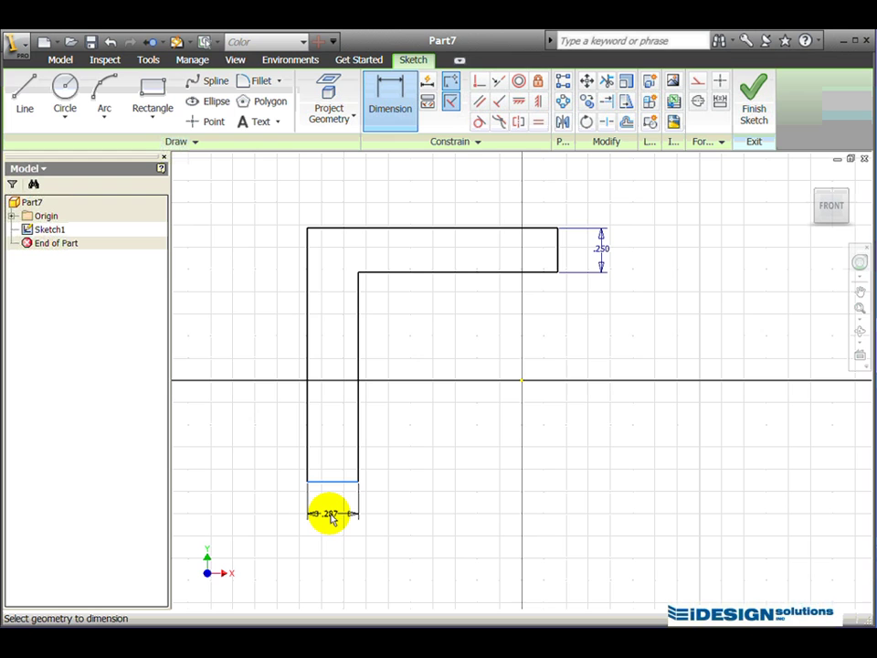
left_click(333, 518)
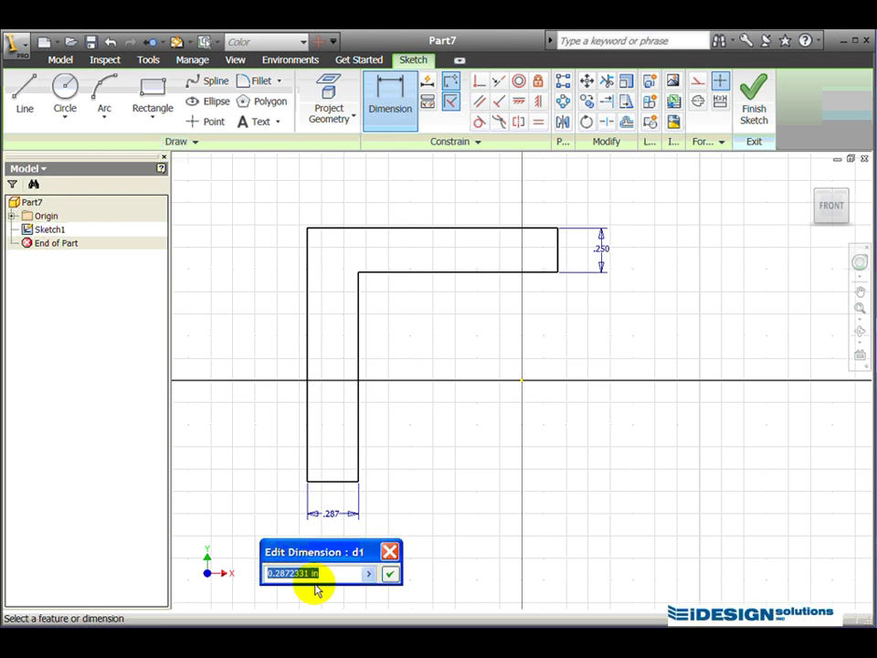
left_click(607, 254)
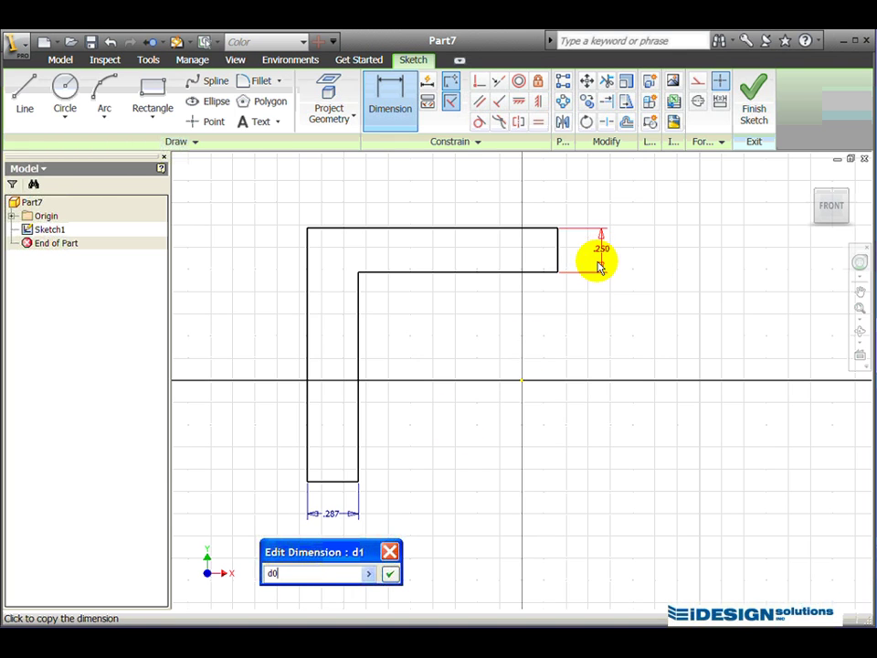
left_click(390, 575)
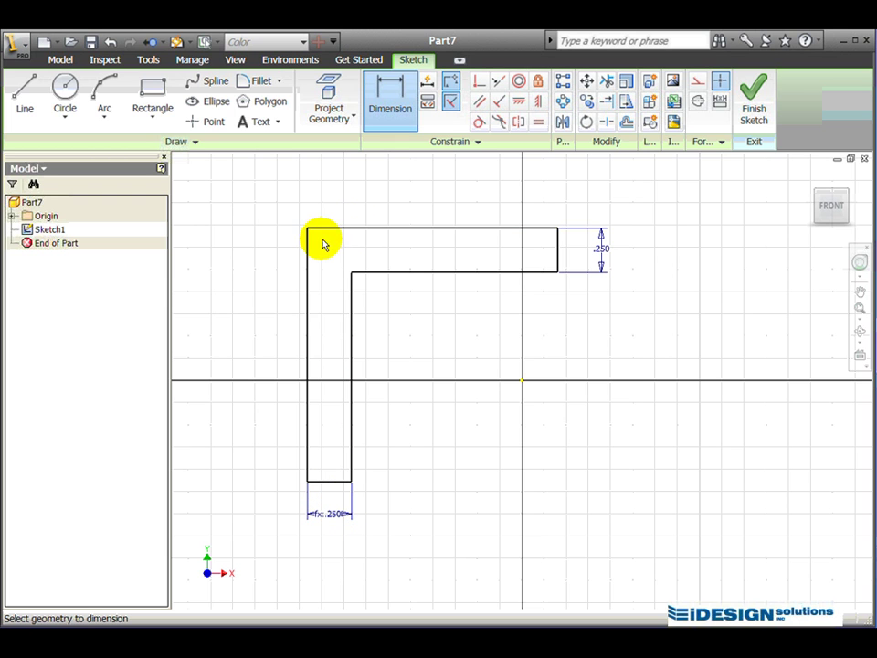
- Dimension the left edge to set the vertical leg height to 2.4
left_click(307, 330)
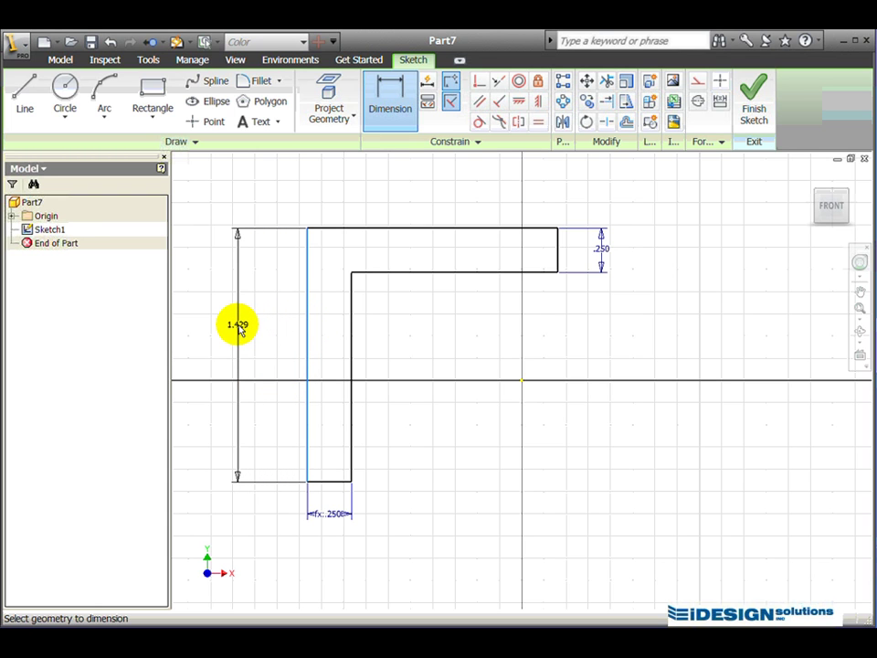
left_click(239, 331)
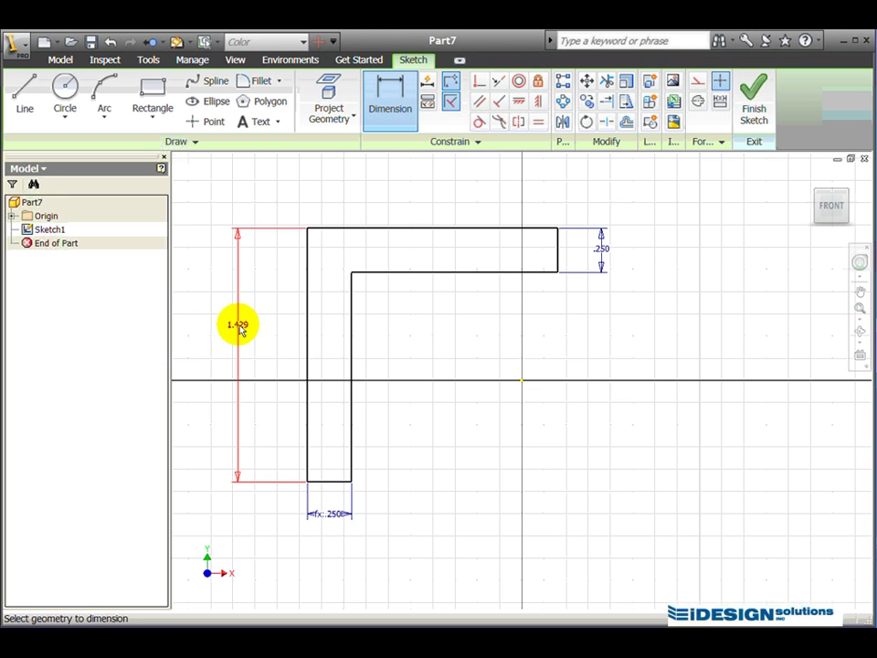
left_click(240, 327)
left_click_drag(231, 354, 361, 347)
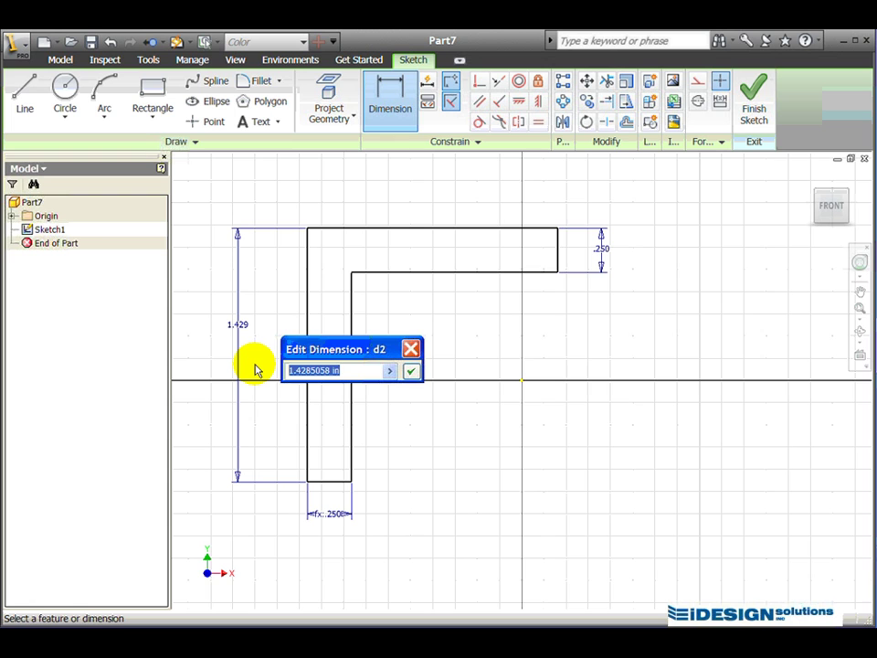
type("2.4")
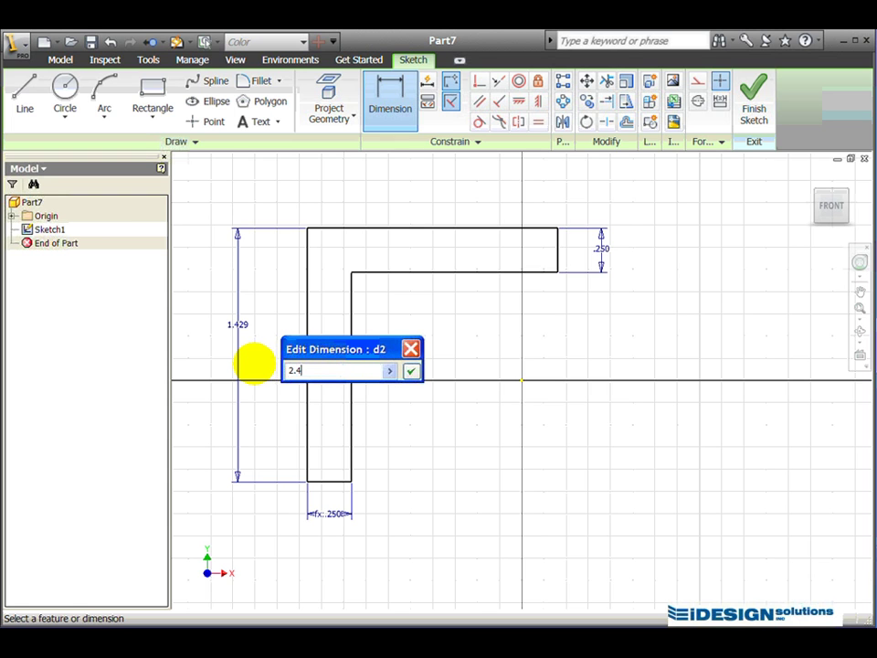
left_click(412, 373)
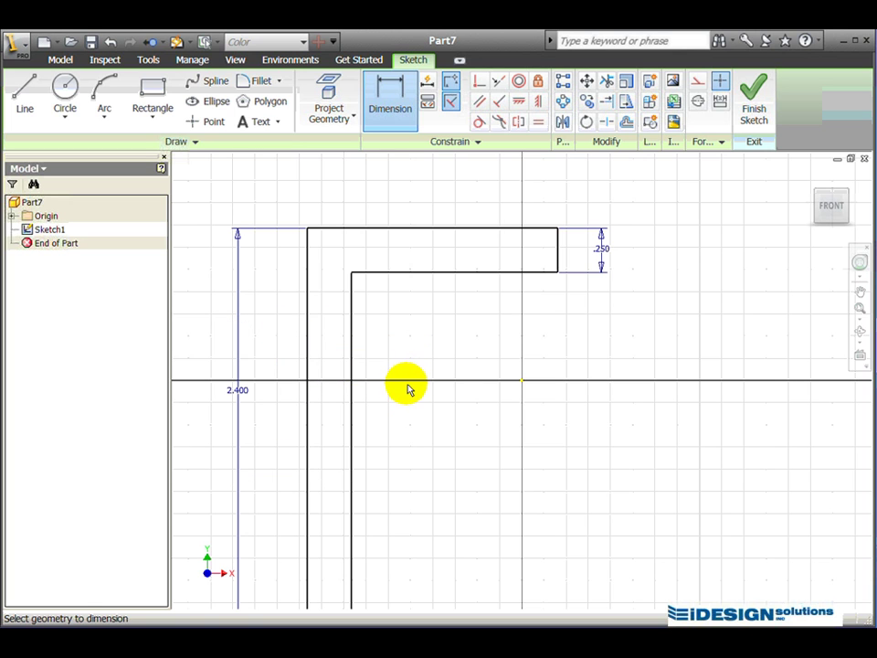
- Dimension the top edge and set the top arm length to 1.65
scroll(408, 388, "down", 3)
scroll(408, 388, "up", 2)
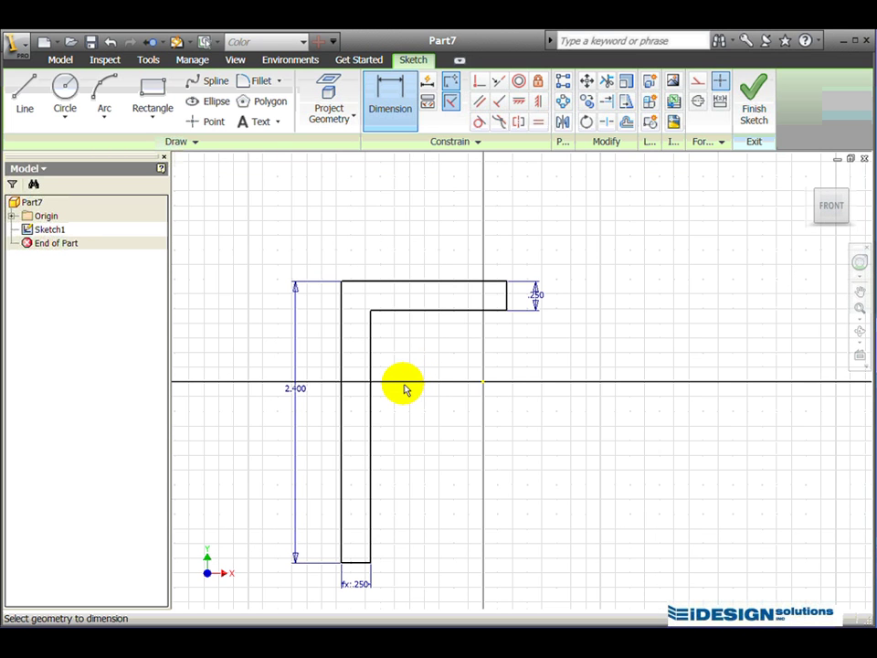
left_click(434, 286)
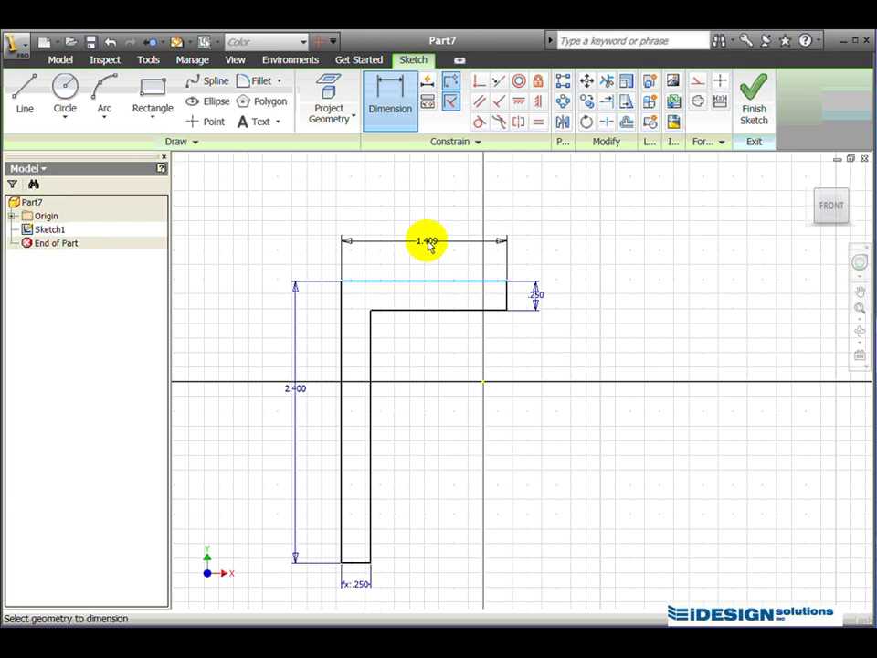
left_click(428, 243)
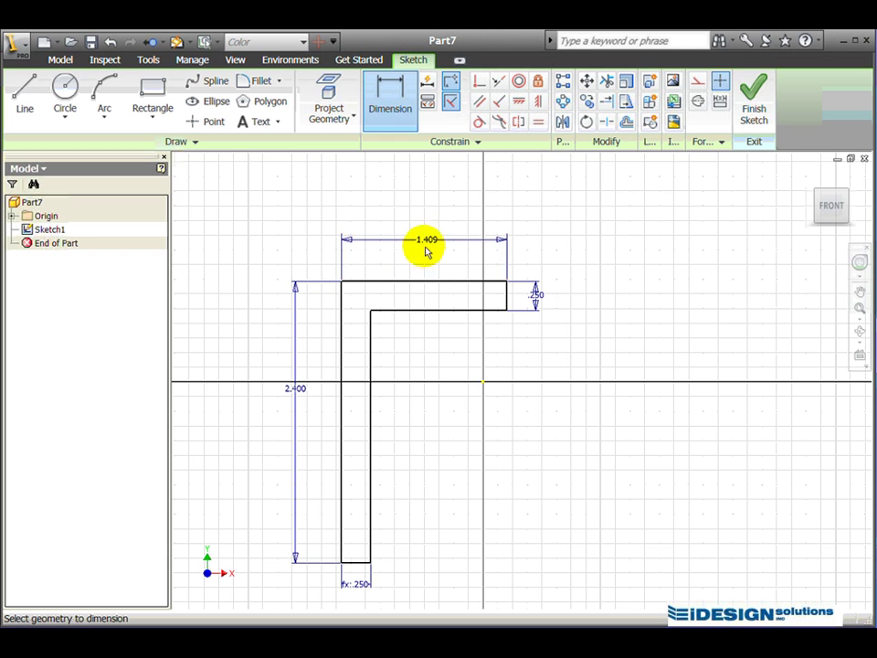
double_click(430, 241)
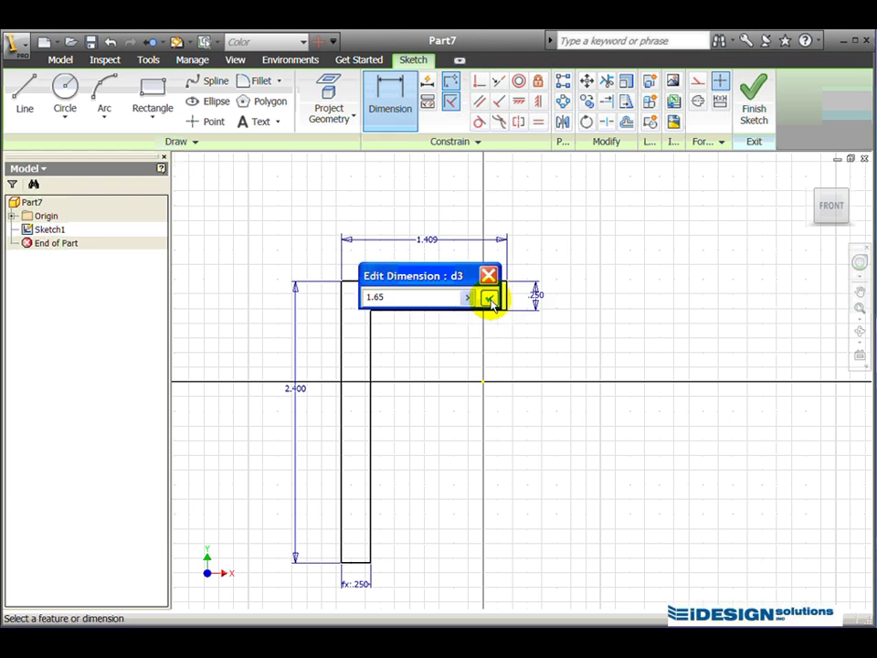
left_click(490, 299)
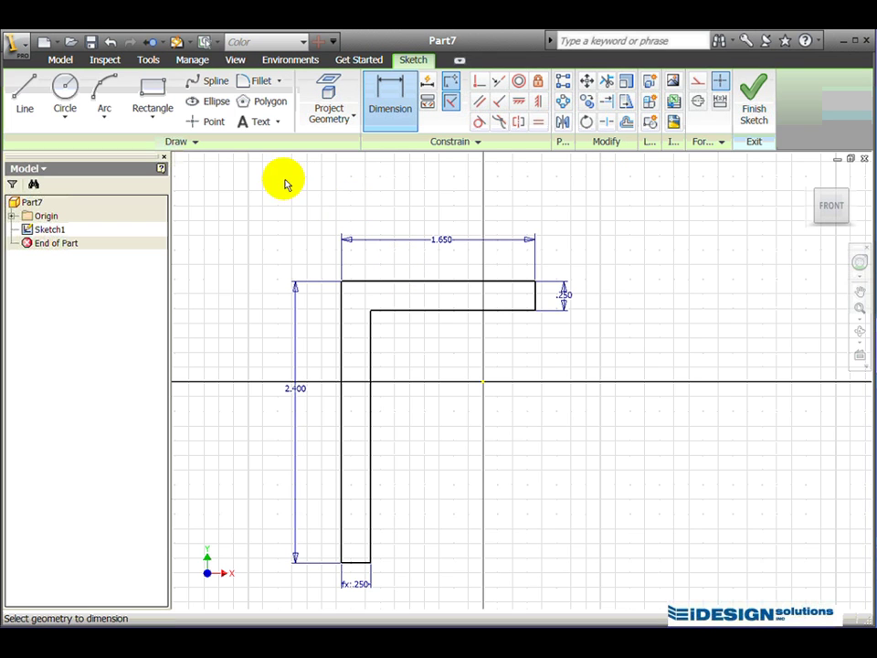
- Fillet the corner between the top and left lines with a .13 radius
left_click(259, 84)
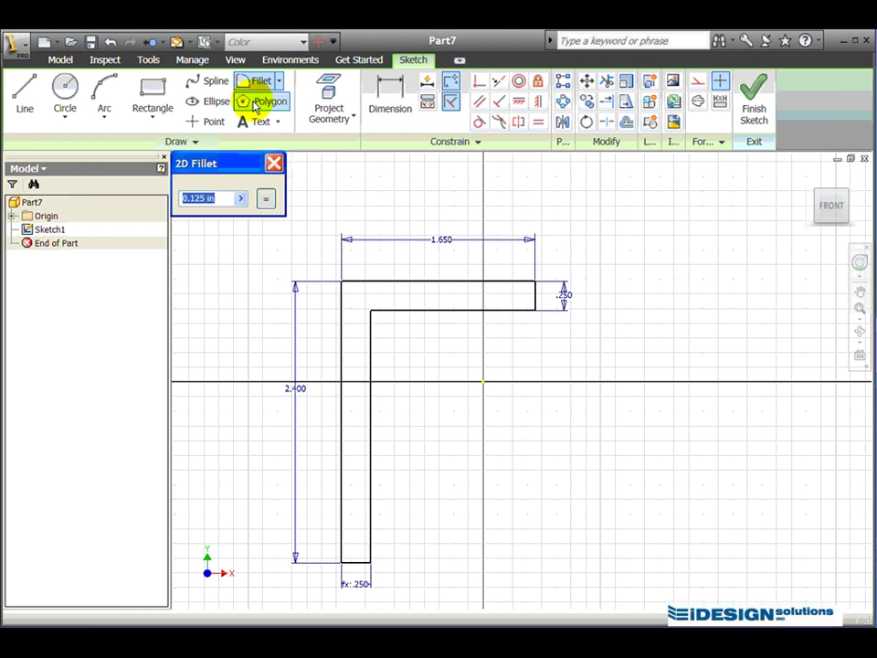
type(".13")
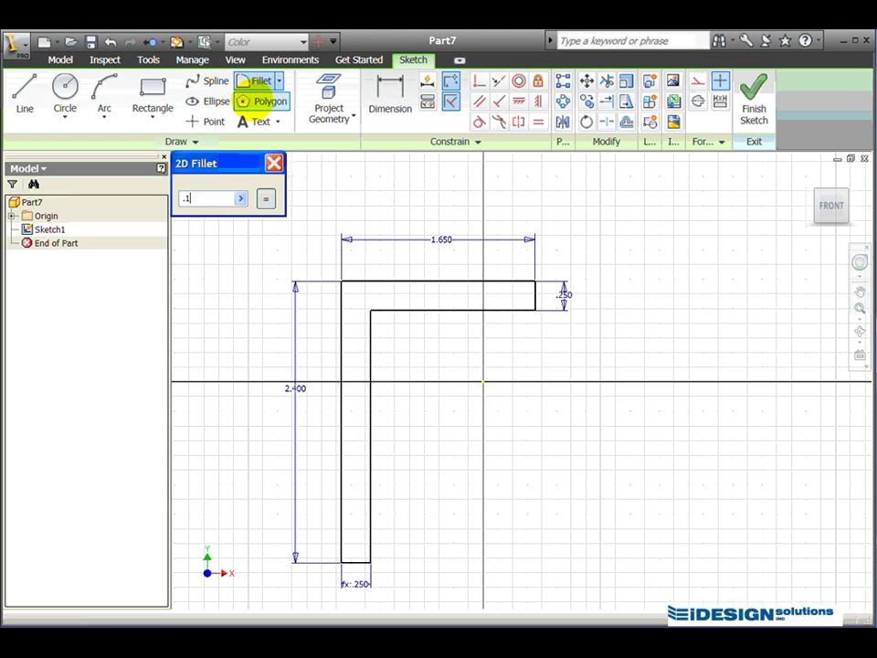
left_click(362, 287)
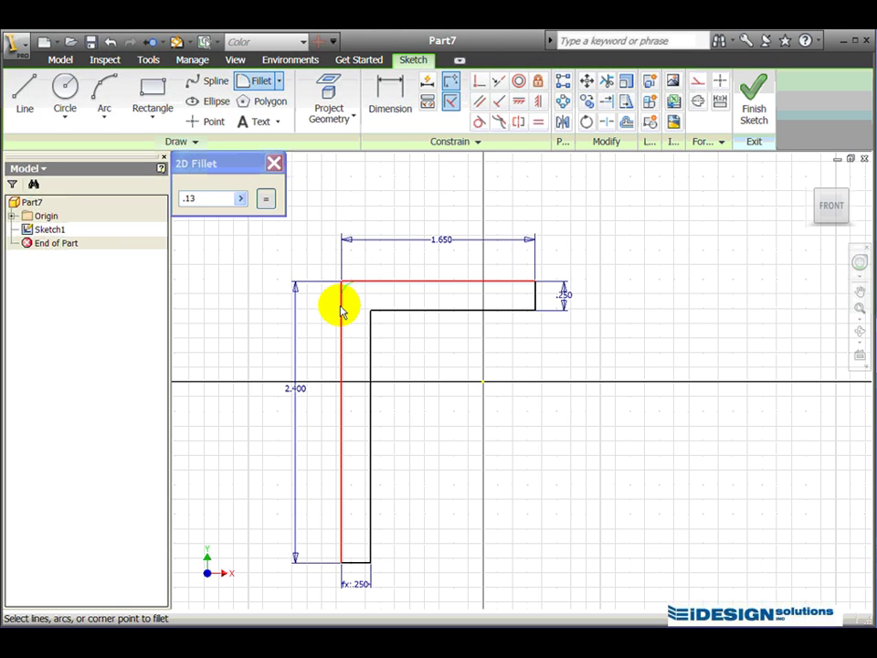
left_click(339, 309)
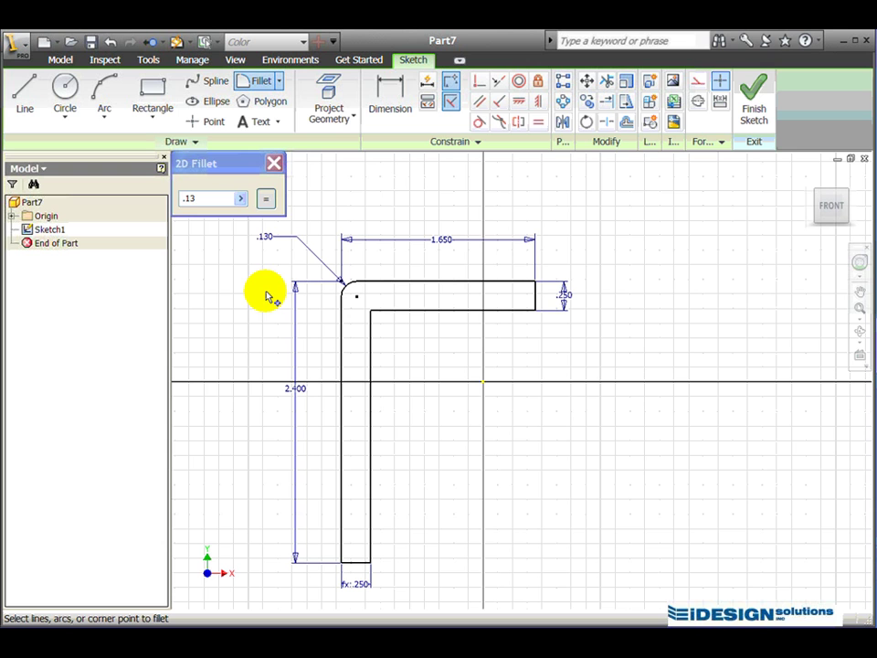
left_click(272, 165)
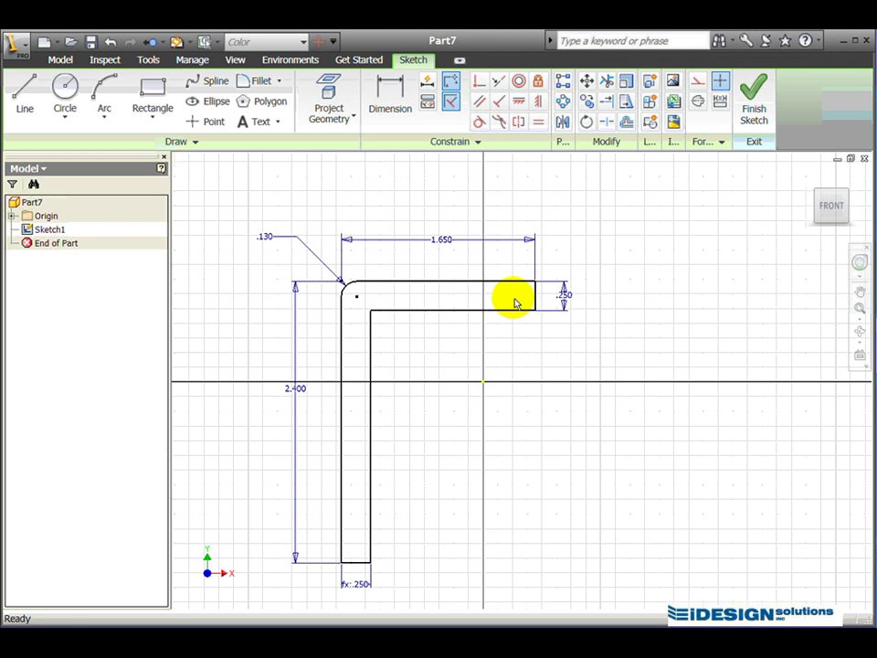
- Draw a small circle at the fillet's centre and another near the top arm's right end
left_click(64, 87)
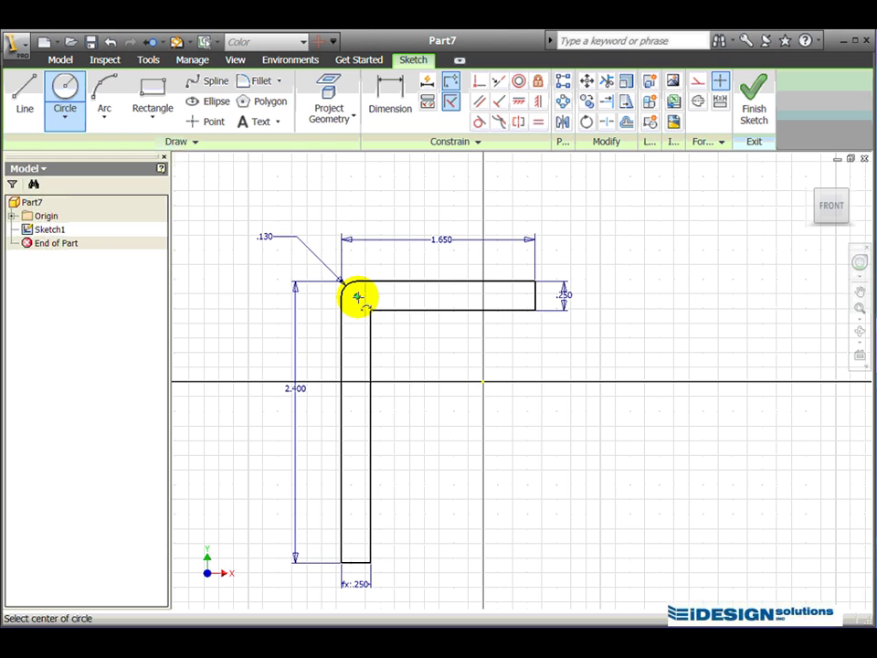
left_click(358, 295)
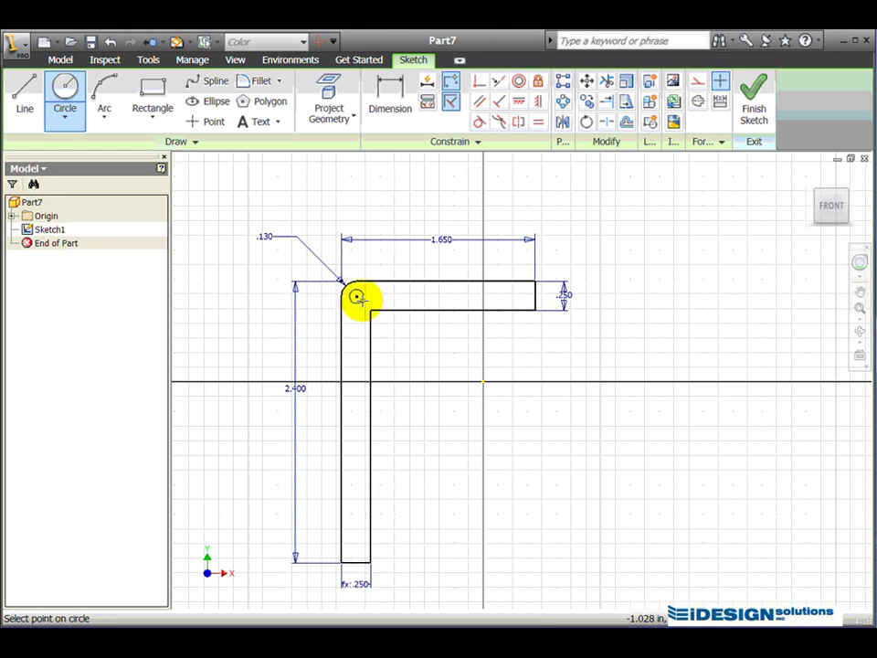
left_click(364, 301)
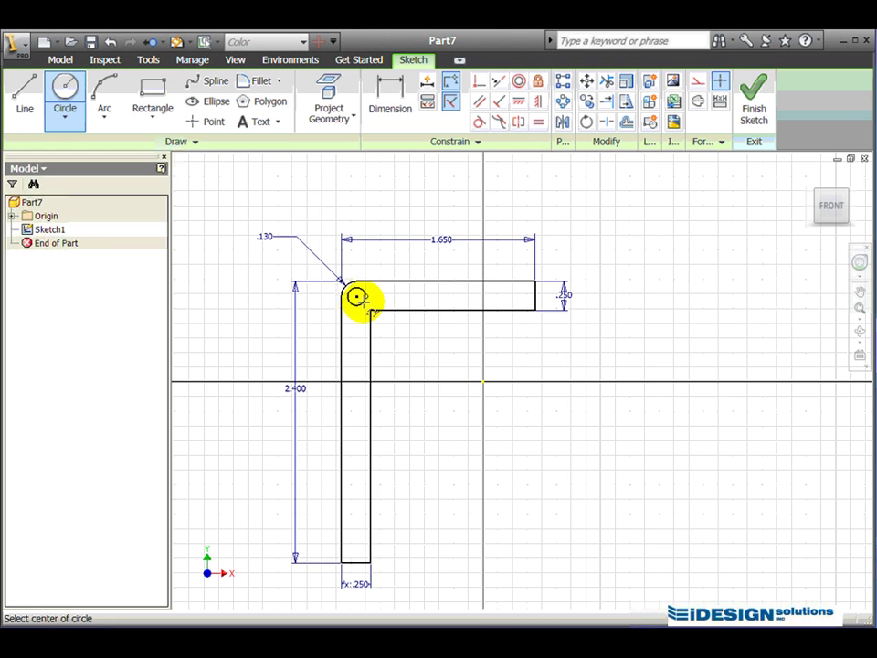
left_click(514, 296)
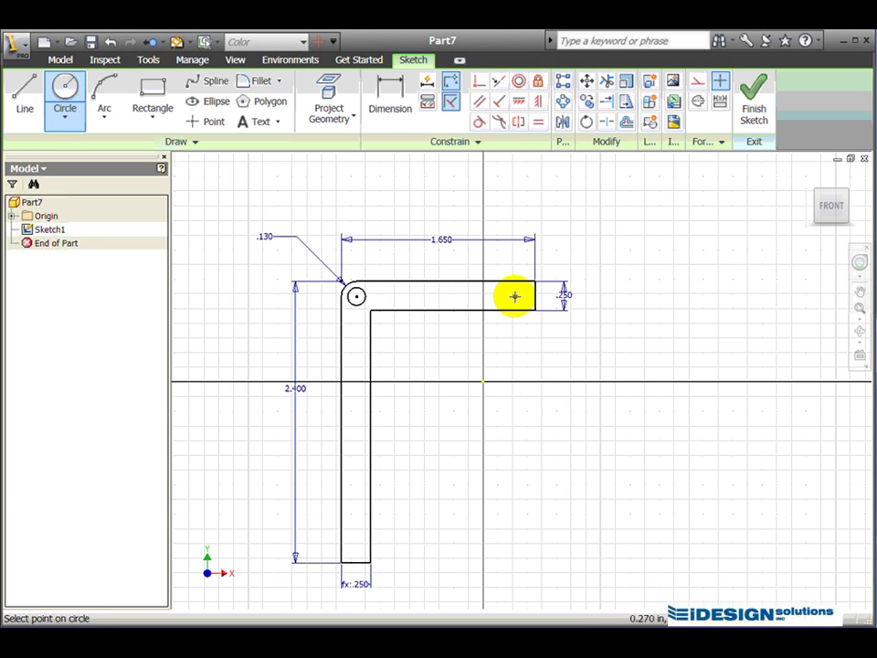
left_click(505, 296)
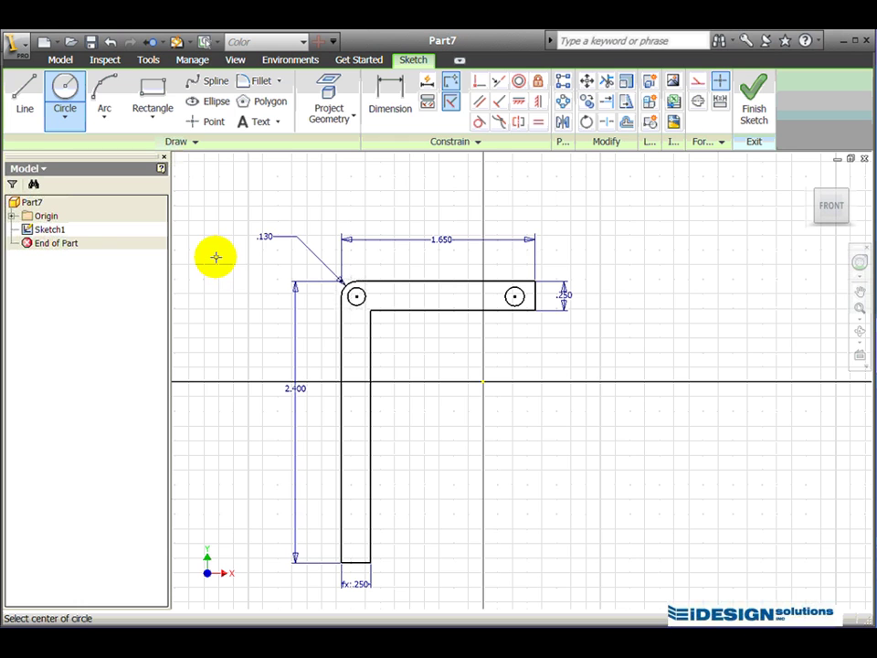
- Give the left circle at the fillet centre a .13 diameter dimension
left_click(386, 94)
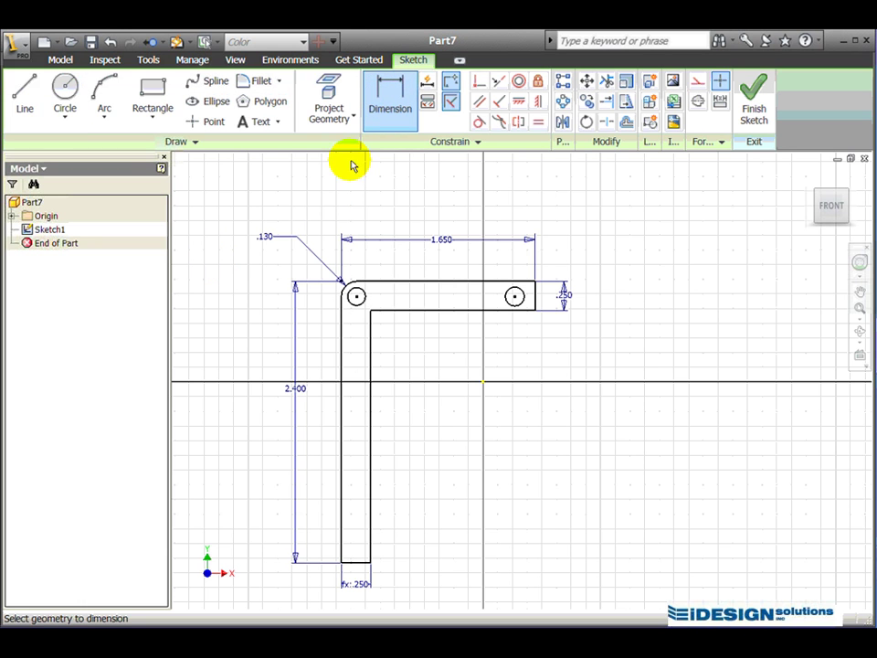
left_click(365, 304)
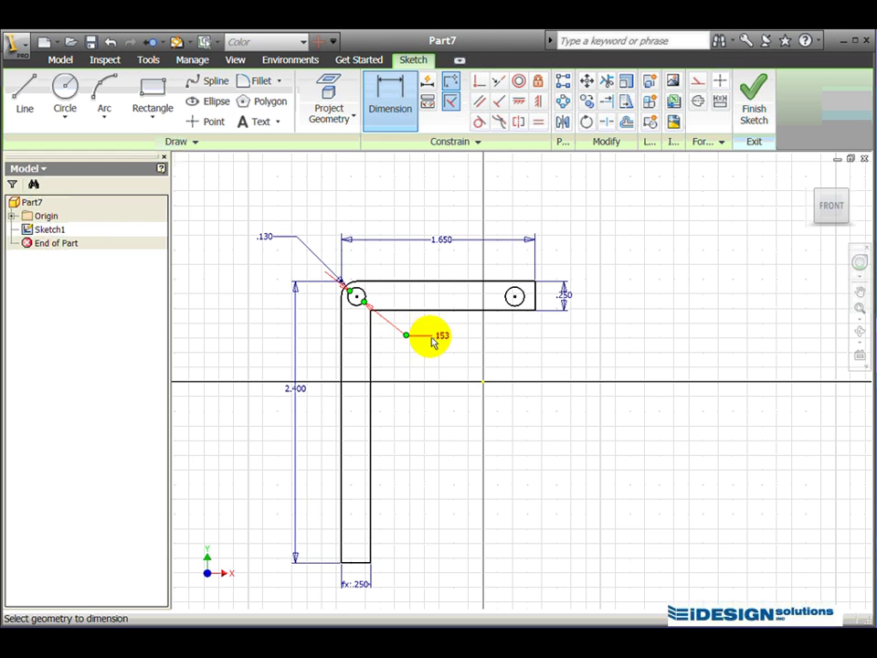
left_click(443, 338)
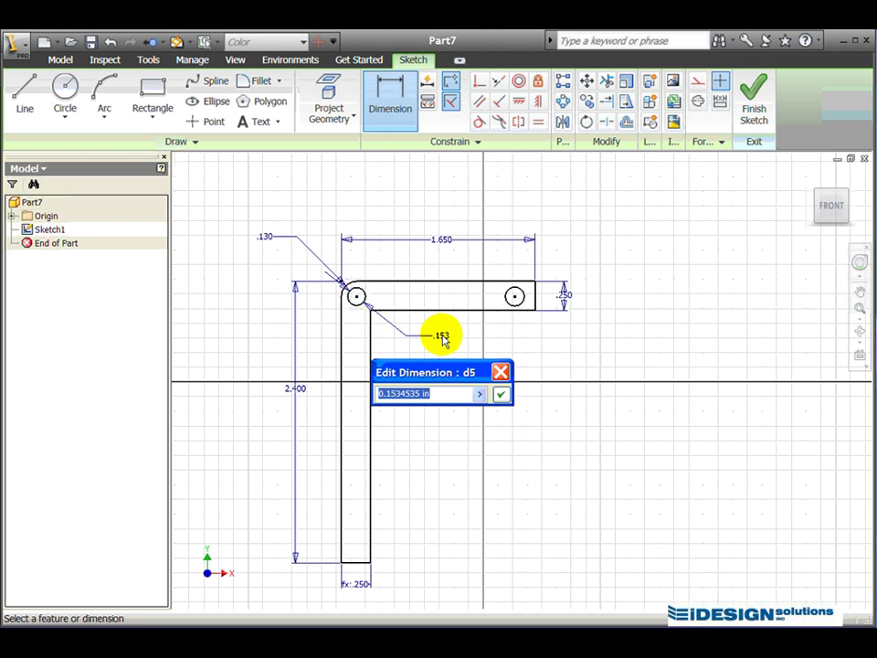
type(".1")
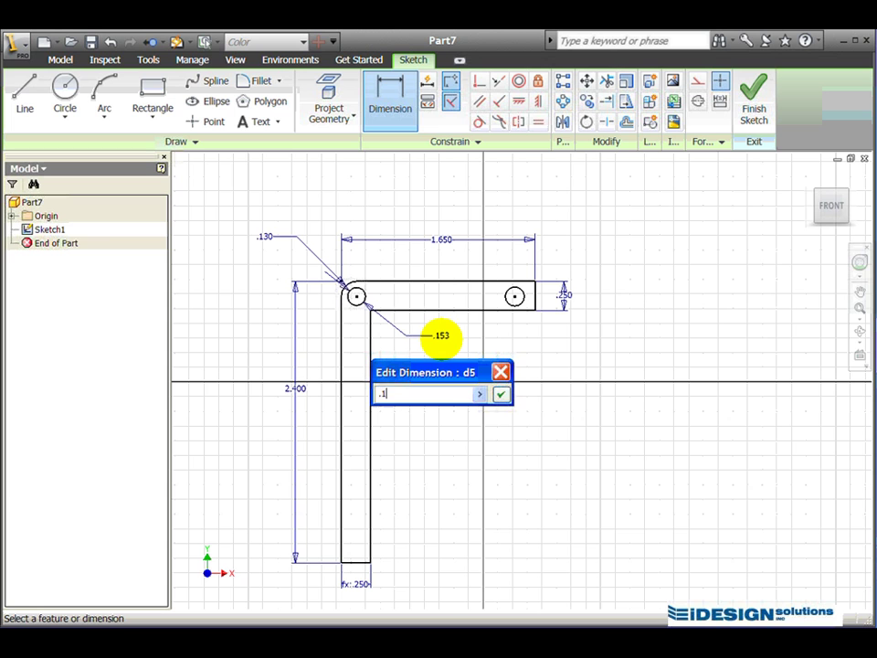
type("3")
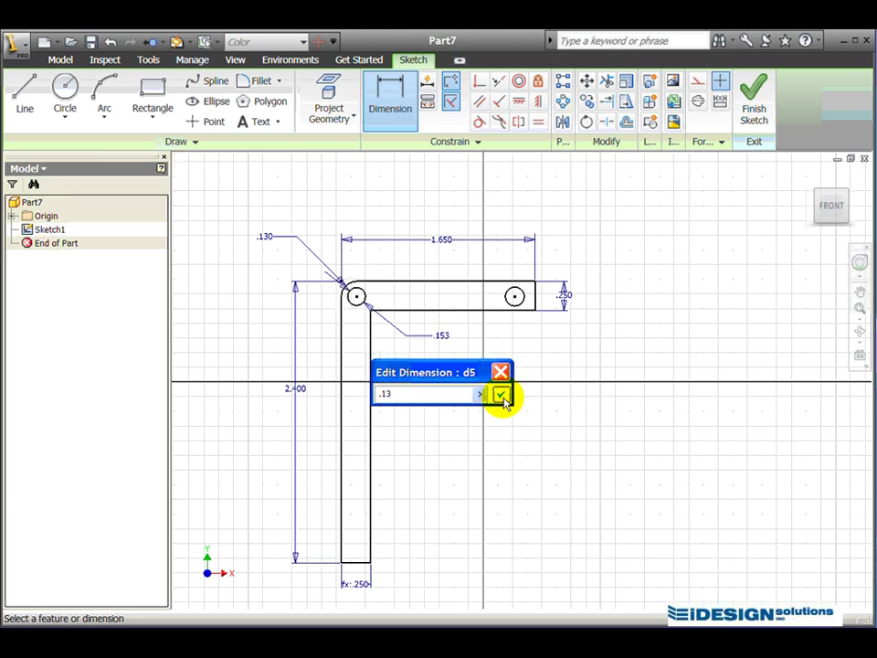
left_click(501, 395)
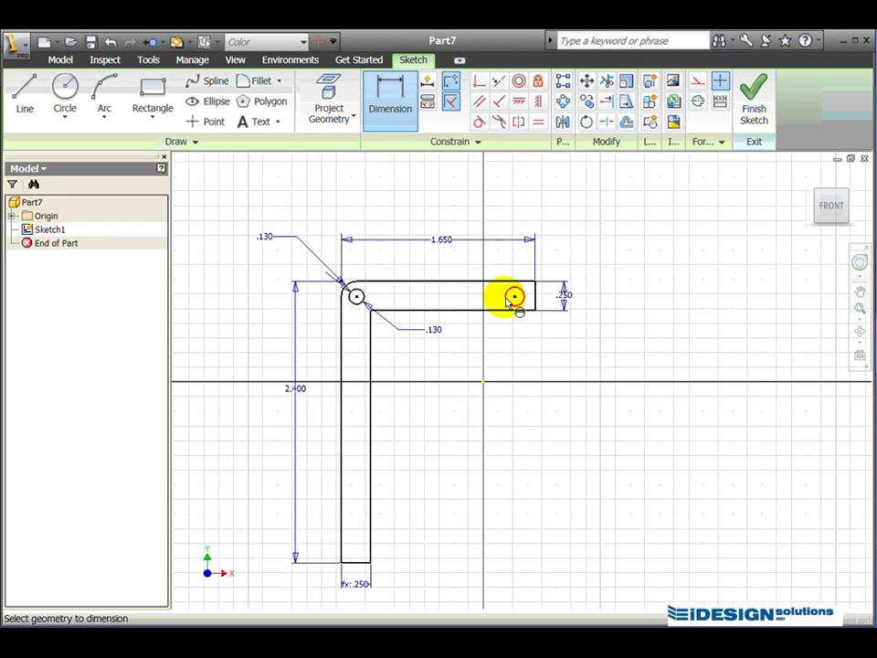
- Constrain the right circle to be equal in size to the left circle
left_click(538, 124)
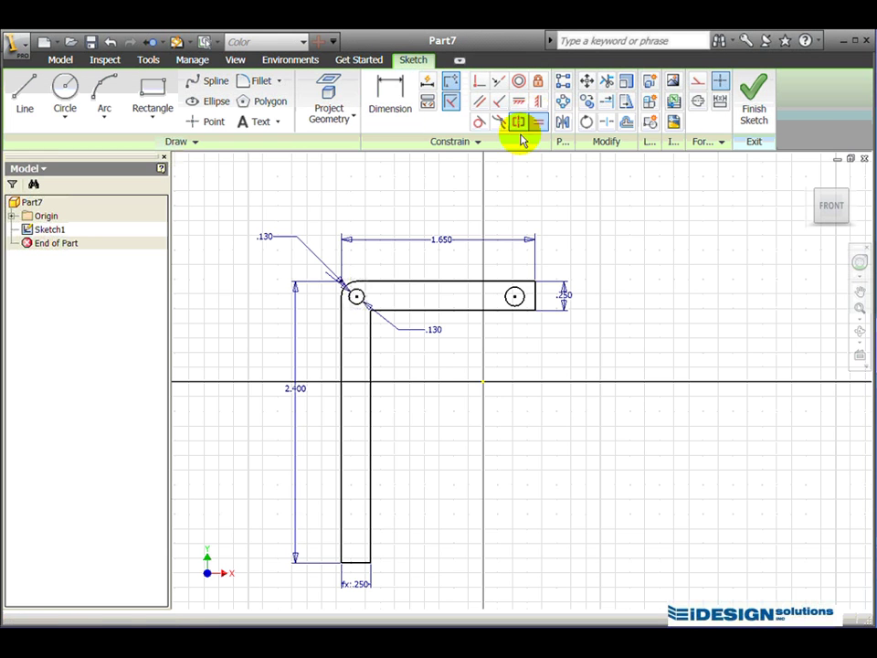
left_click(357, 295)
left_click(512, 295)
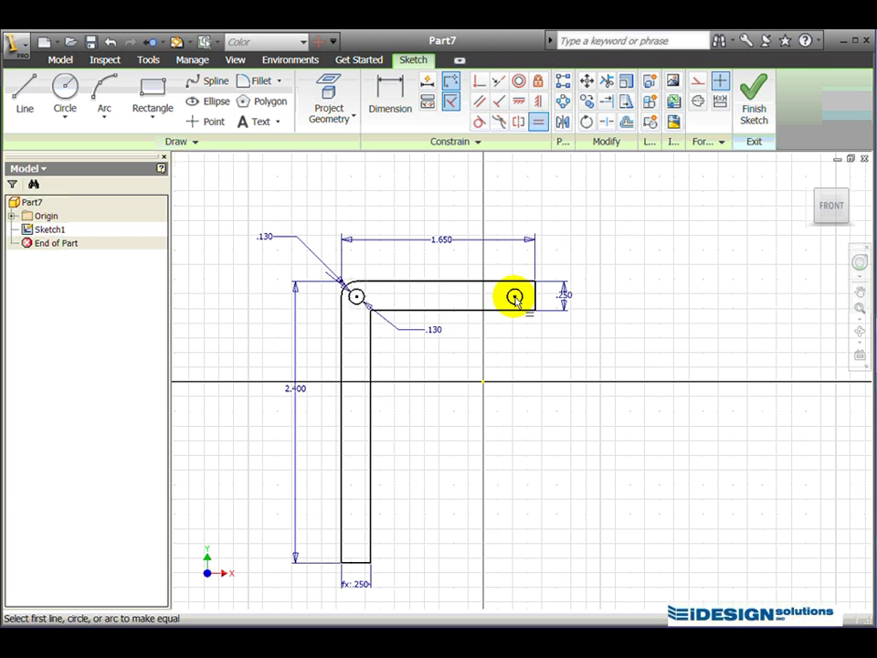
- Dimension the right hole's centre .13 from the top arm's right end
left_click(396, 98)
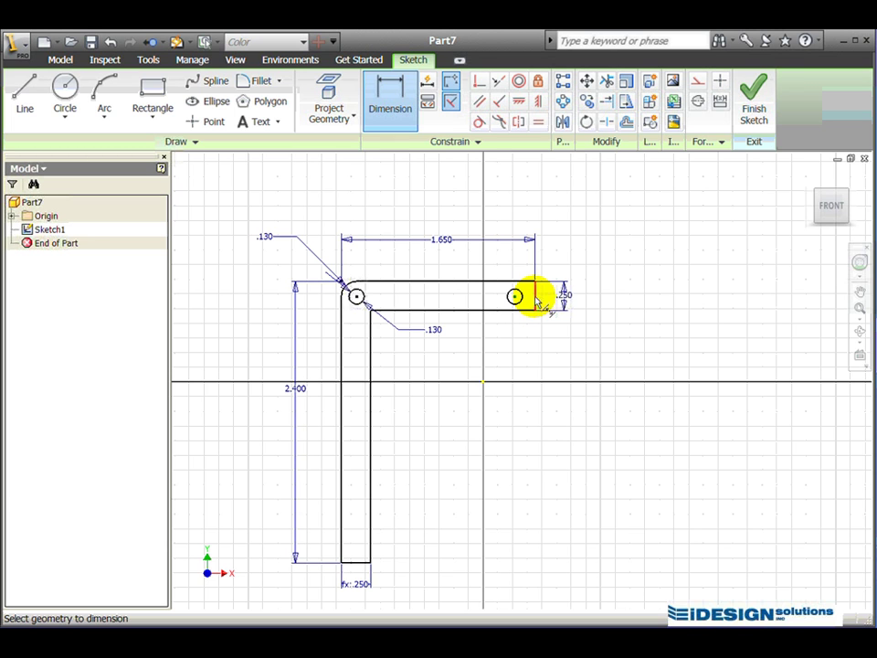
left_click(537, 302)
left_click(515, 296)
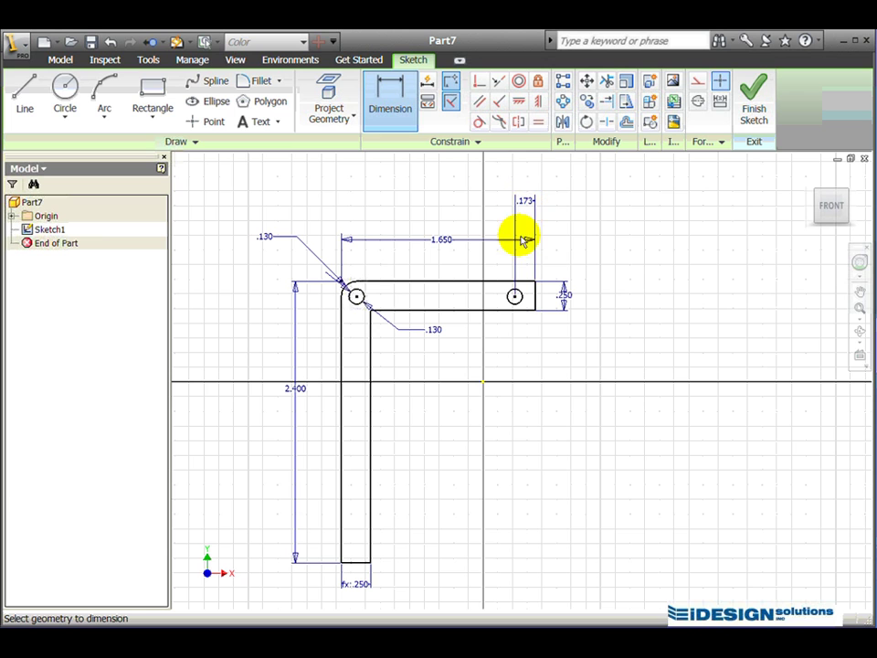
left_click(526, 205)
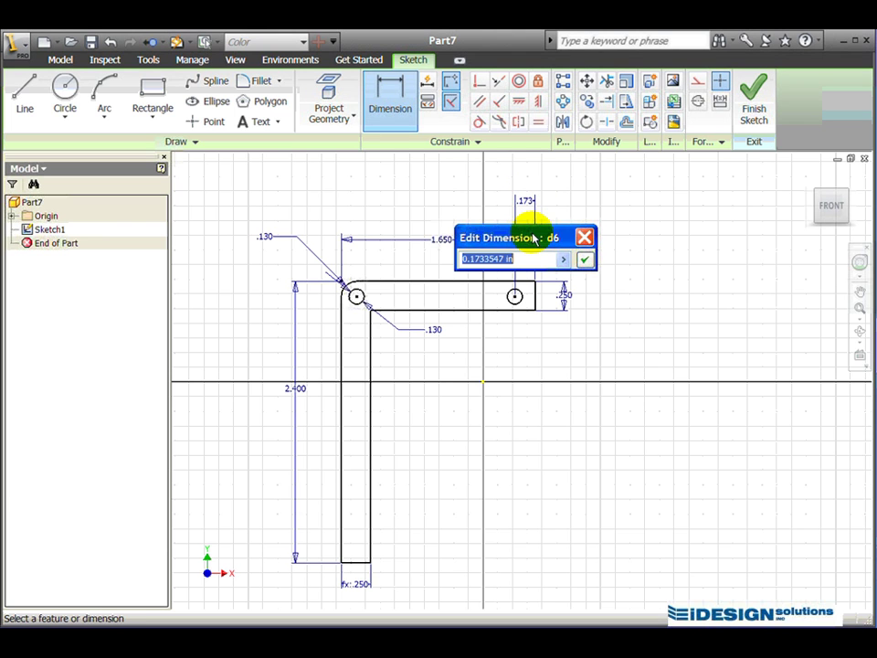
key("BackSpace")
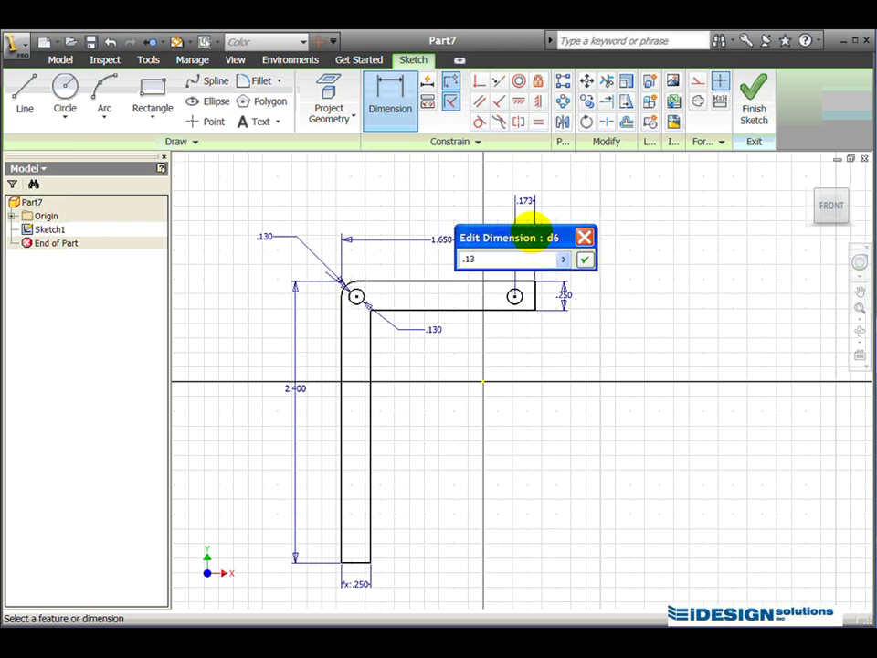
left_click(585, 260)
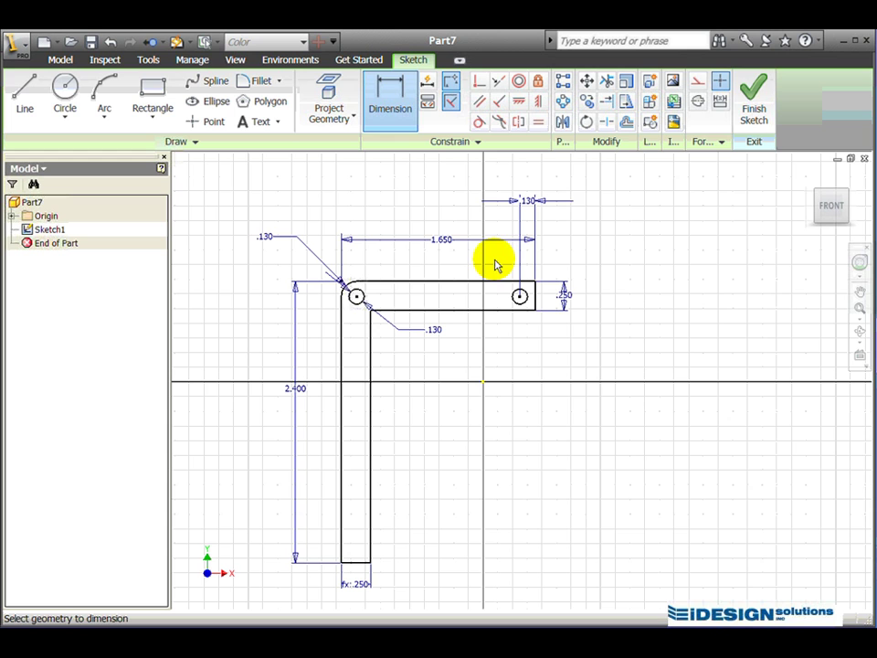
- Finish the sketch and extrude the L profile 0.25 thick into a solid plate
left_click(754, 109)
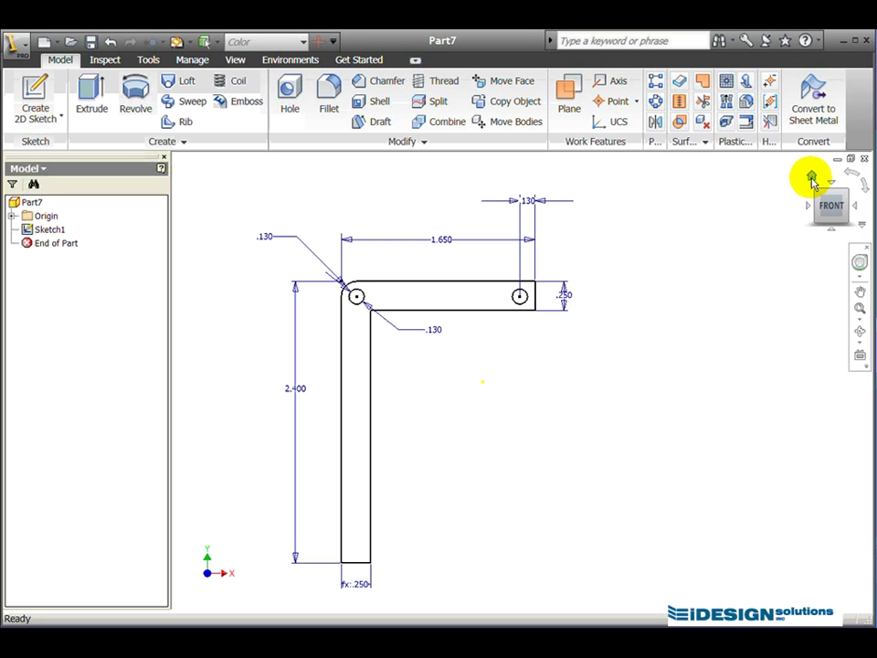
left_click(812, 180)
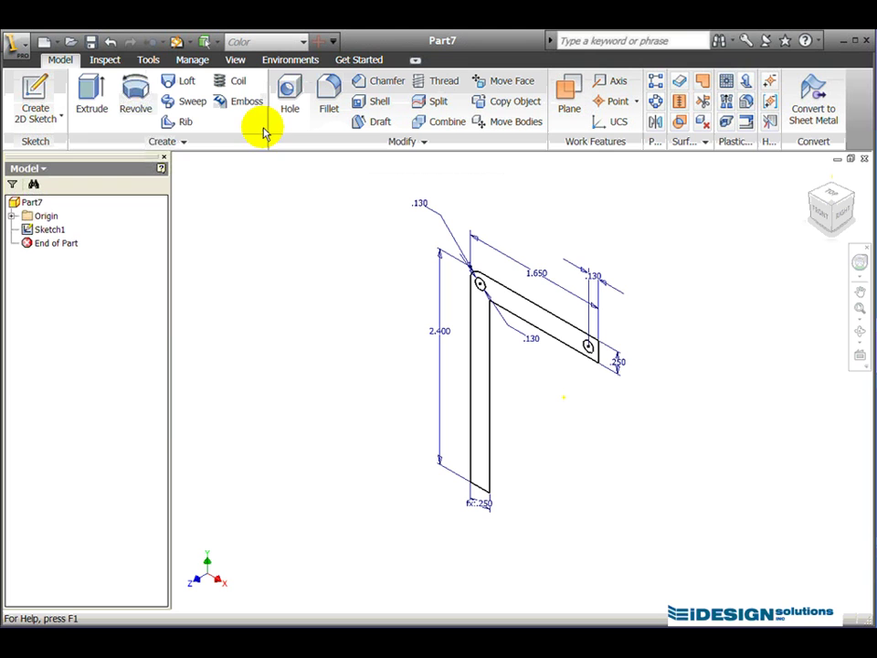
left_click(94, 99)
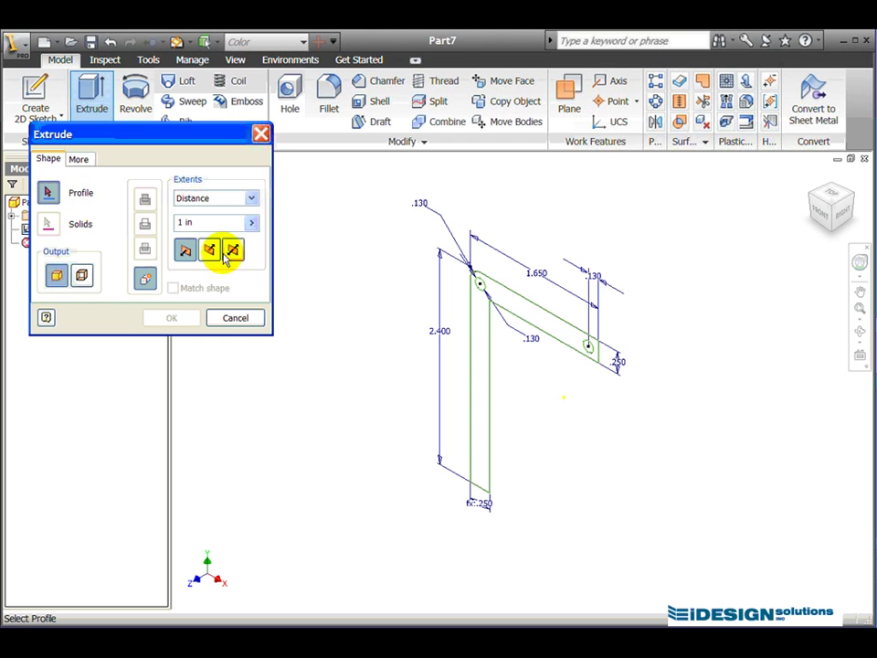
left_click(477, 320)
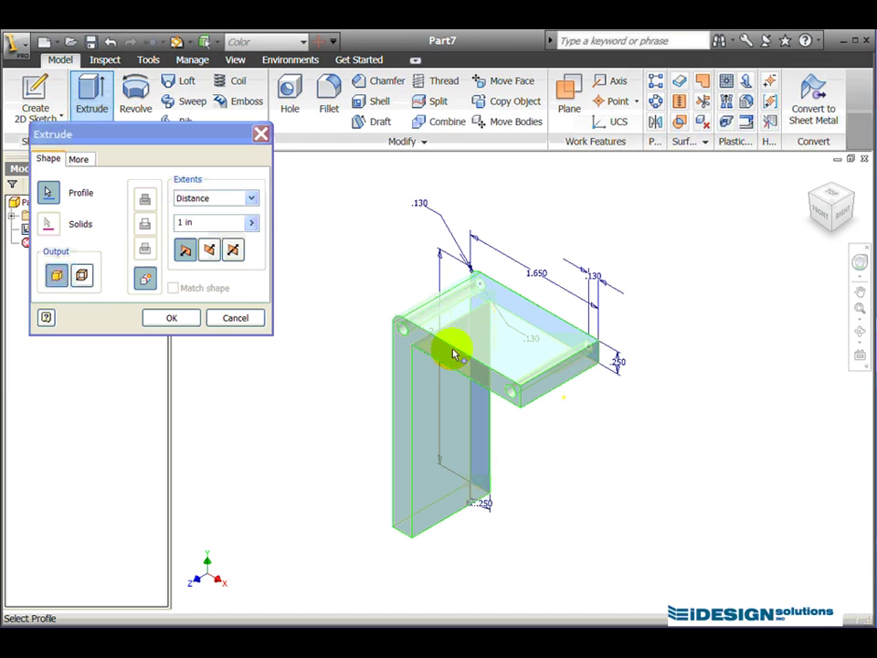
left_click(186, 222)
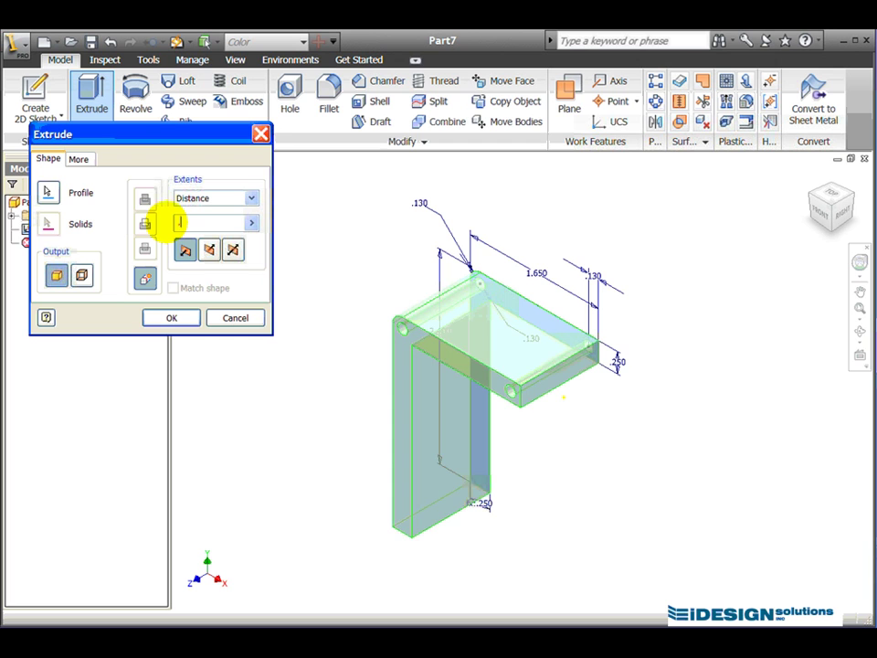
type(".25")
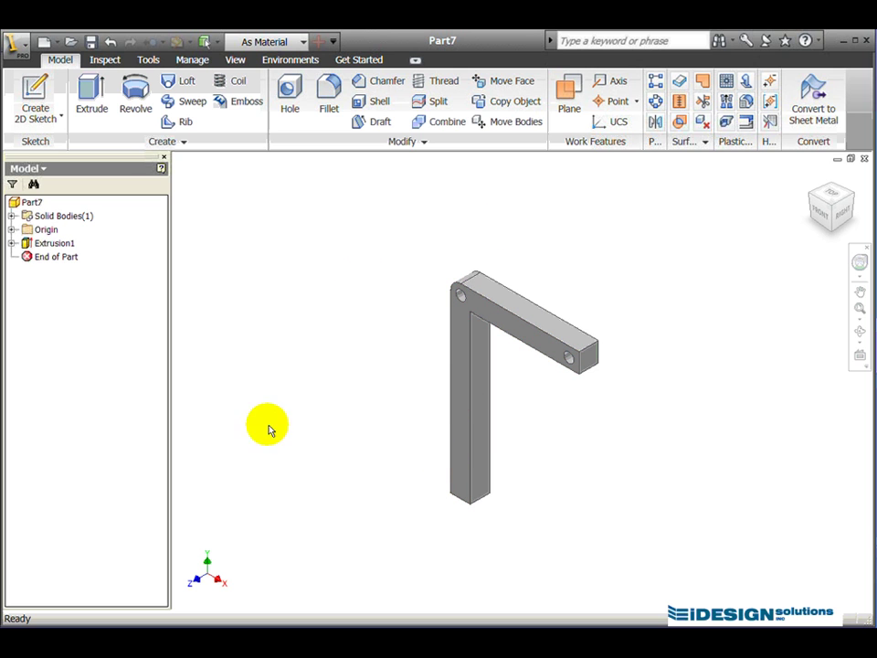
key("alt+Tab")
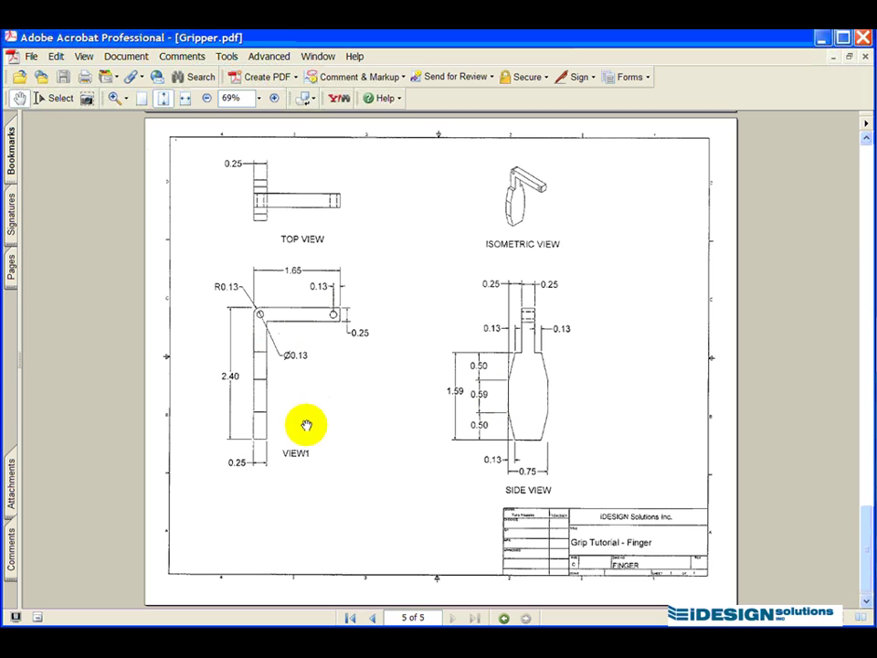
key("alt+Tab")
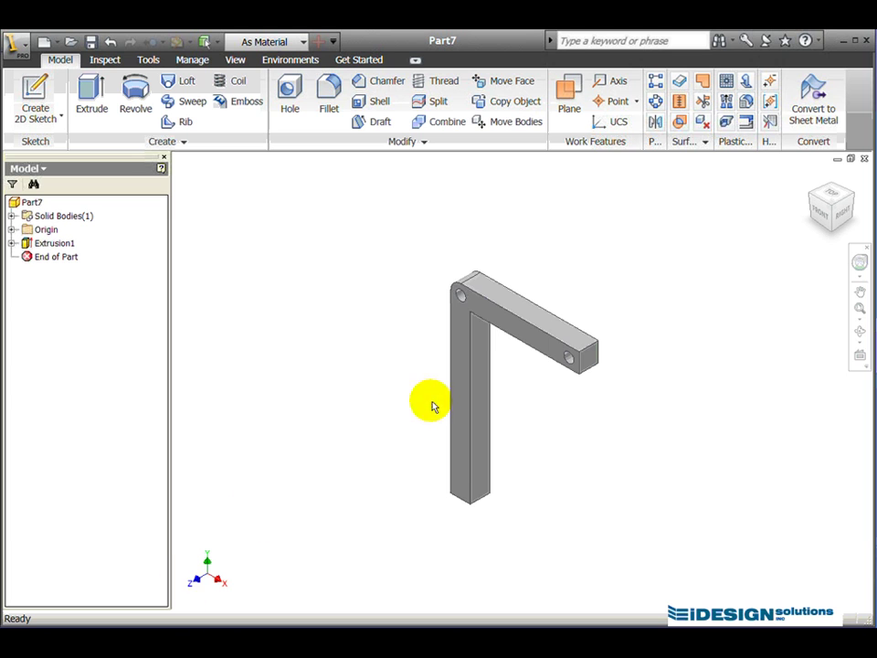
- Orbit the plate and look straight at its left side face, showing a narrow vertical bar
left_click(860, 335)
left_click_drag(558, 411, 519, 372)
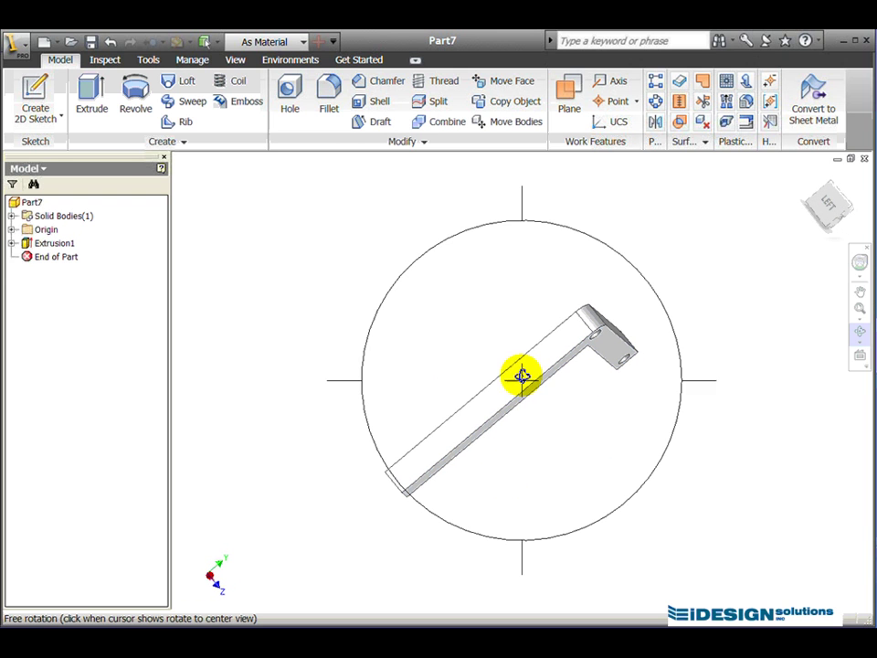
right_click(470, 325)
left_click(502, 335)
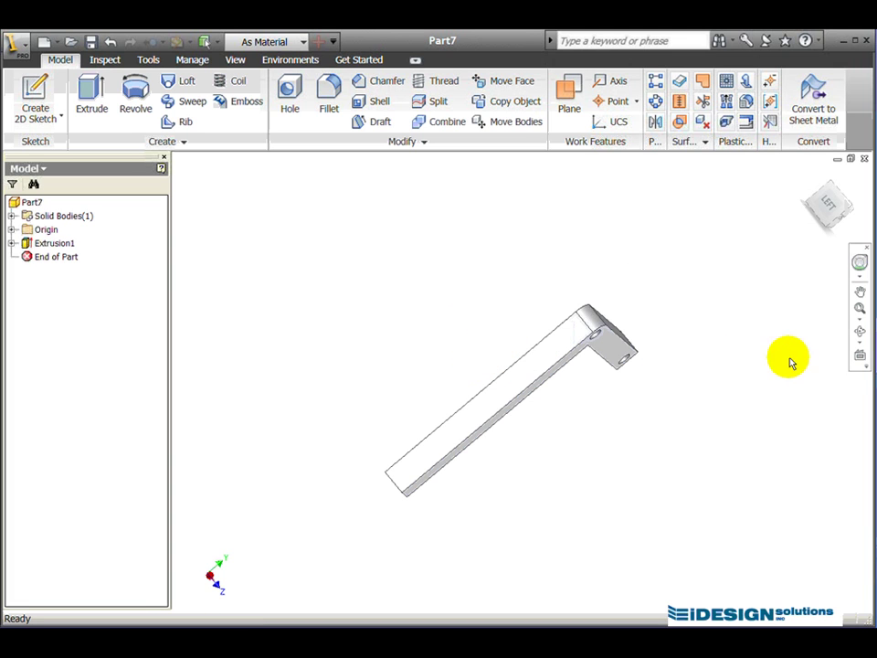
left_click(858, 359)
left_click(496, 399)
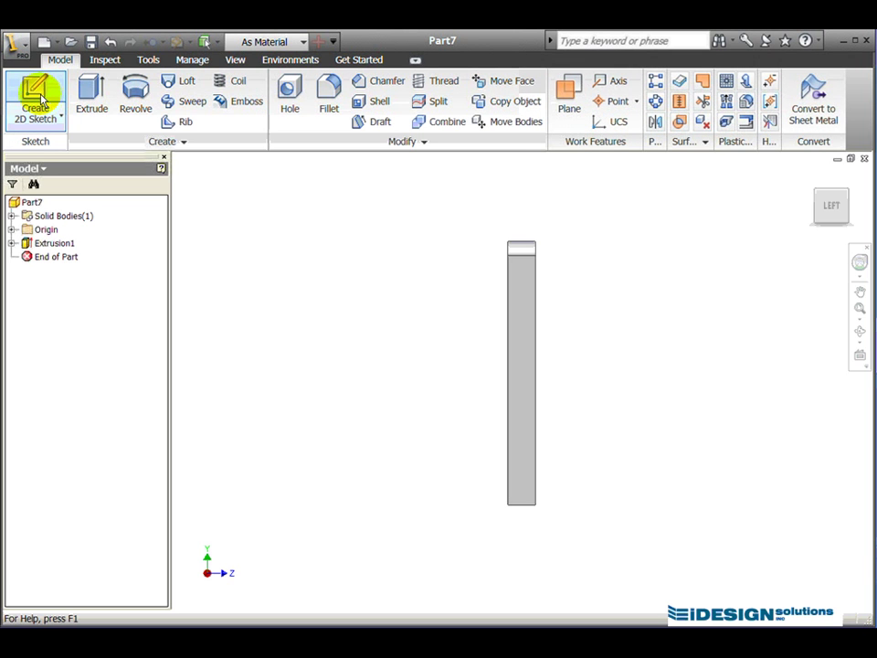
- Start a sketch on the plate's side face and draw a tall rectangle around the lower bar
left_click(40, 97)
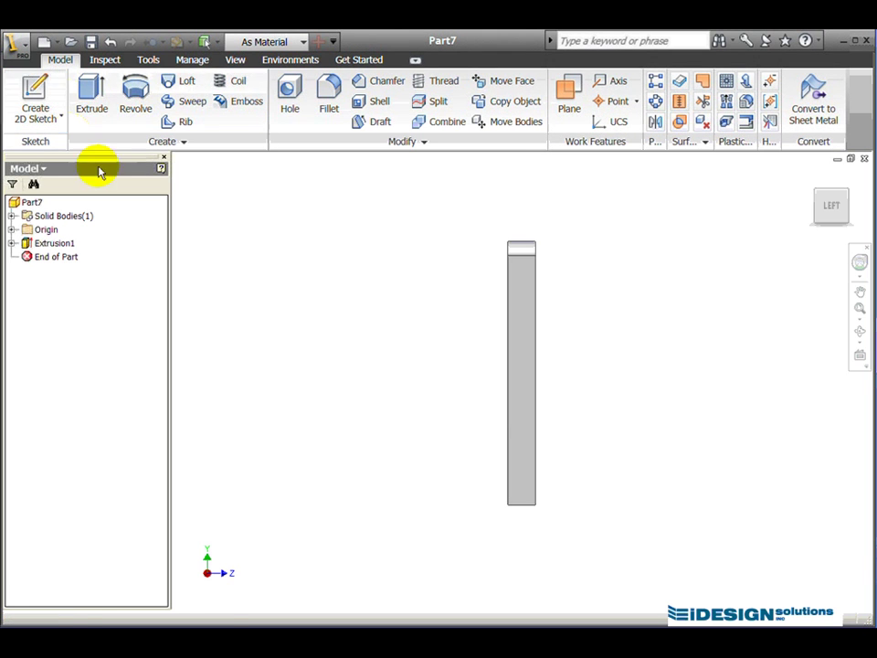
left_click(517, 420)
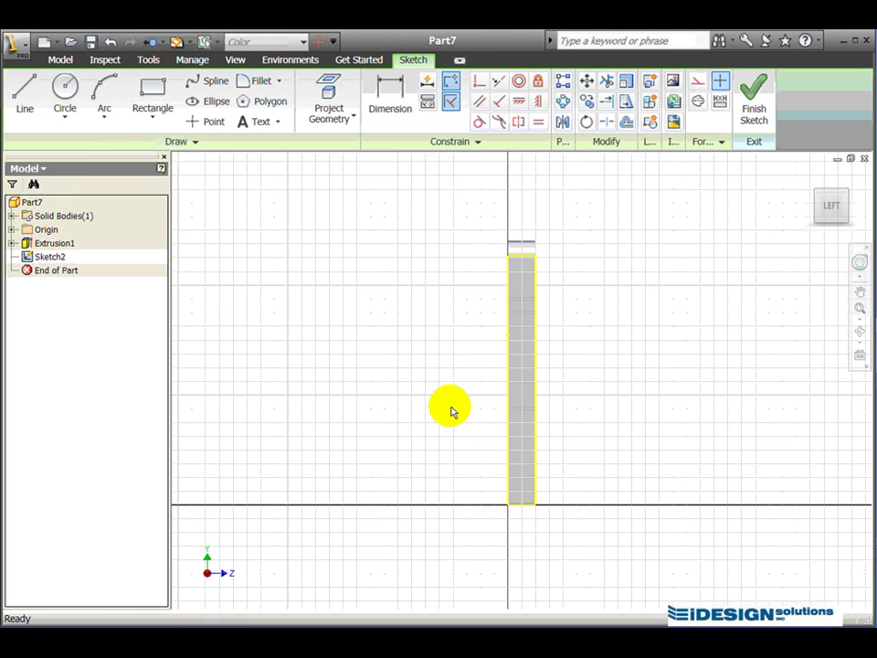
left_click(153, 96)
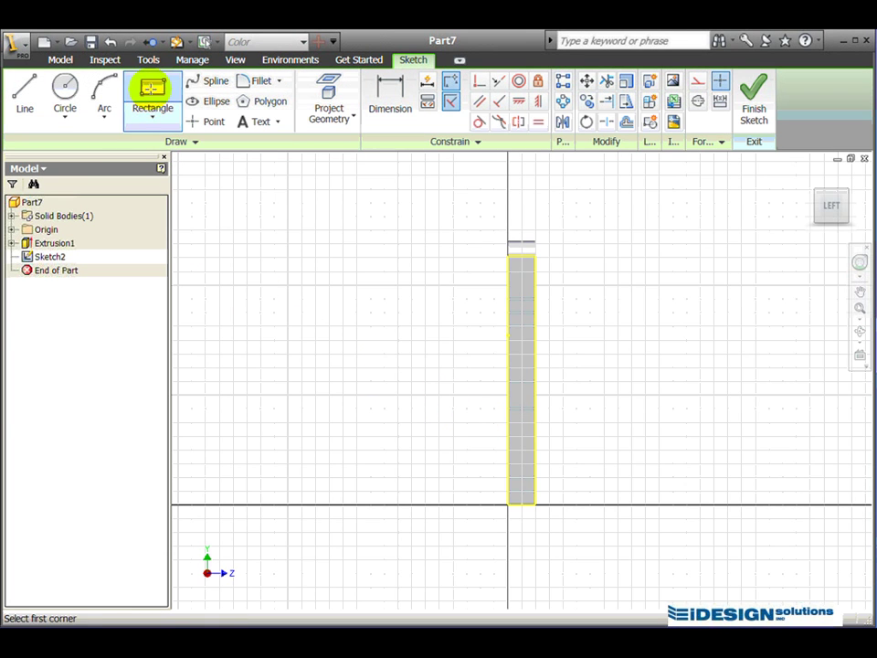
left_click(485, 321)
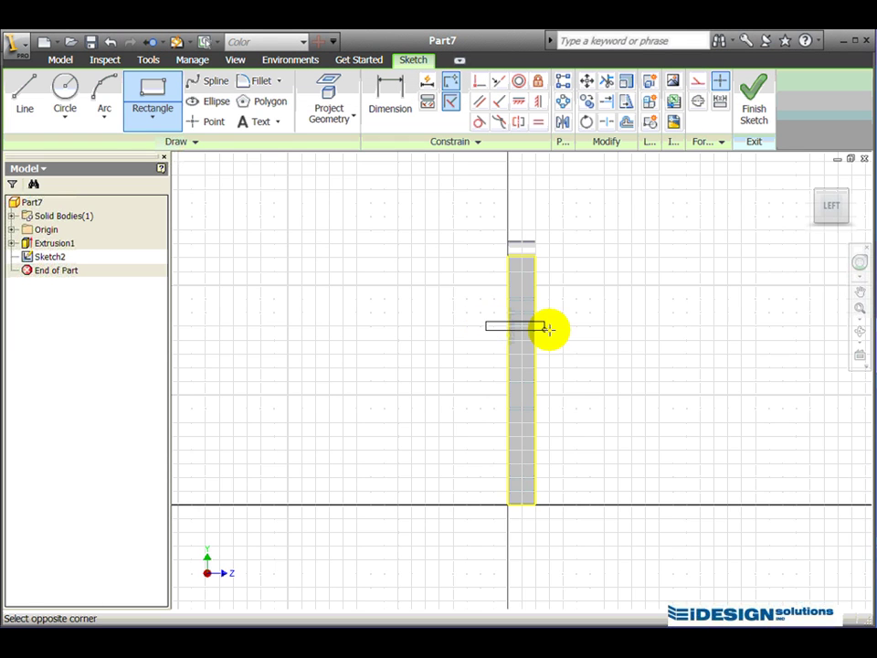
left_click(562, 527)
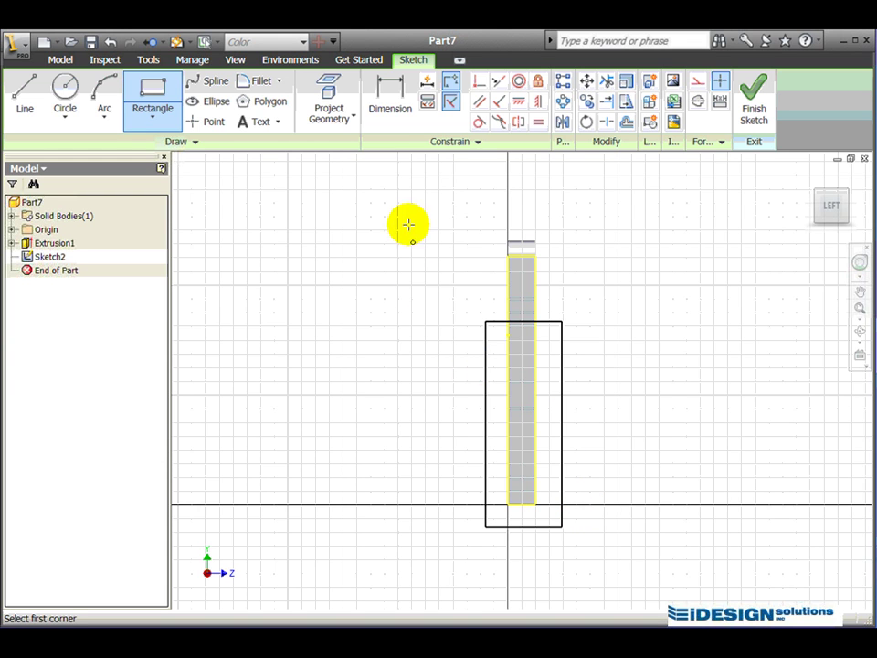
- Dimension the rectangle's height to 1.59
left_click(390, 108)
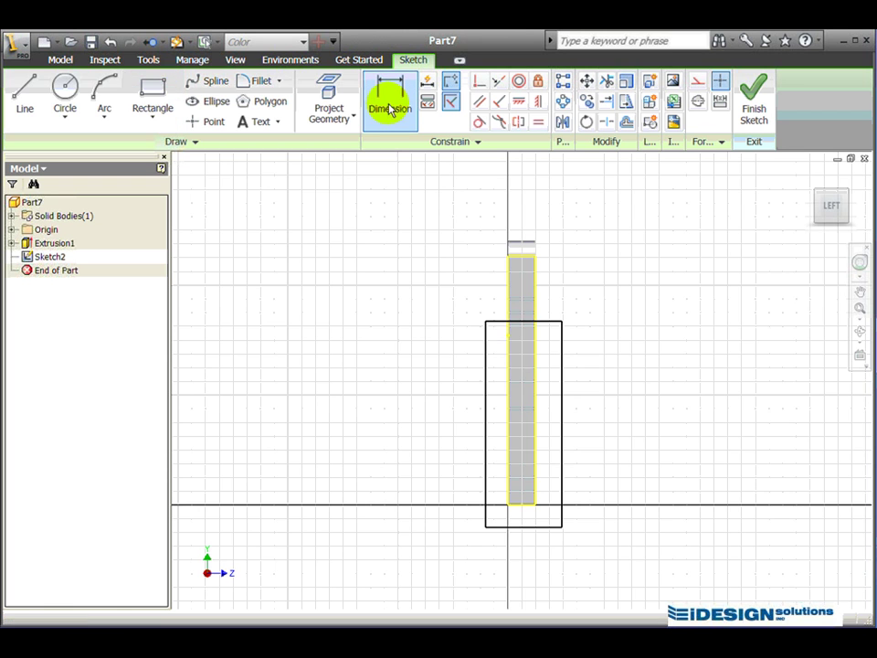
left_click(521, 321)
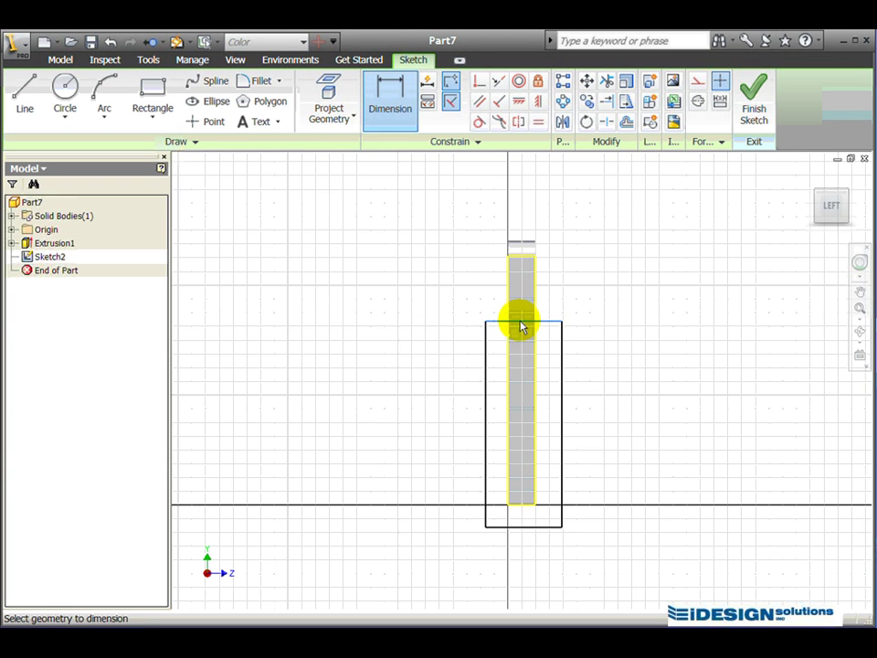
left_click(524, 527)
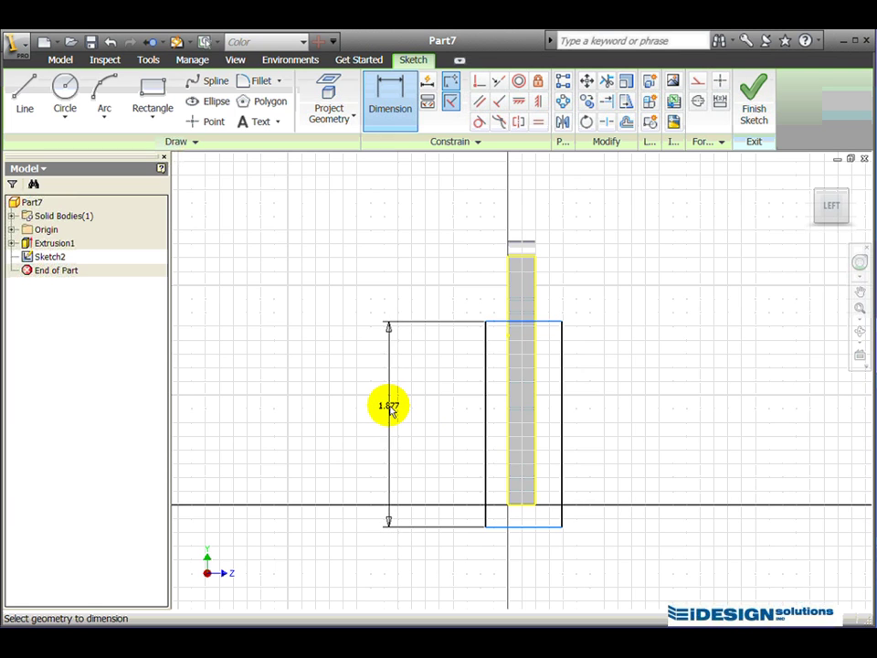
left_click(389, 404)
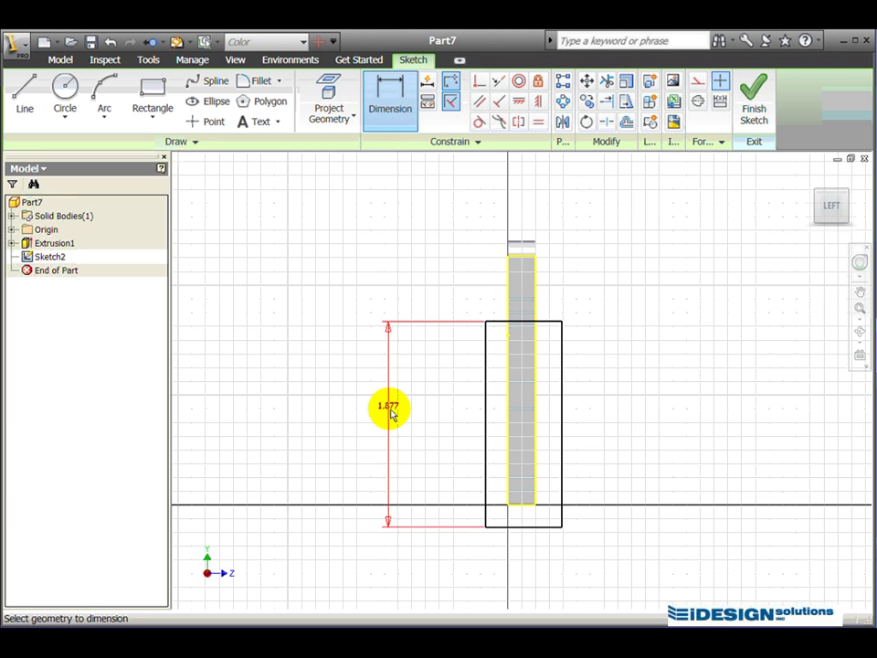
double_click(389, 407)
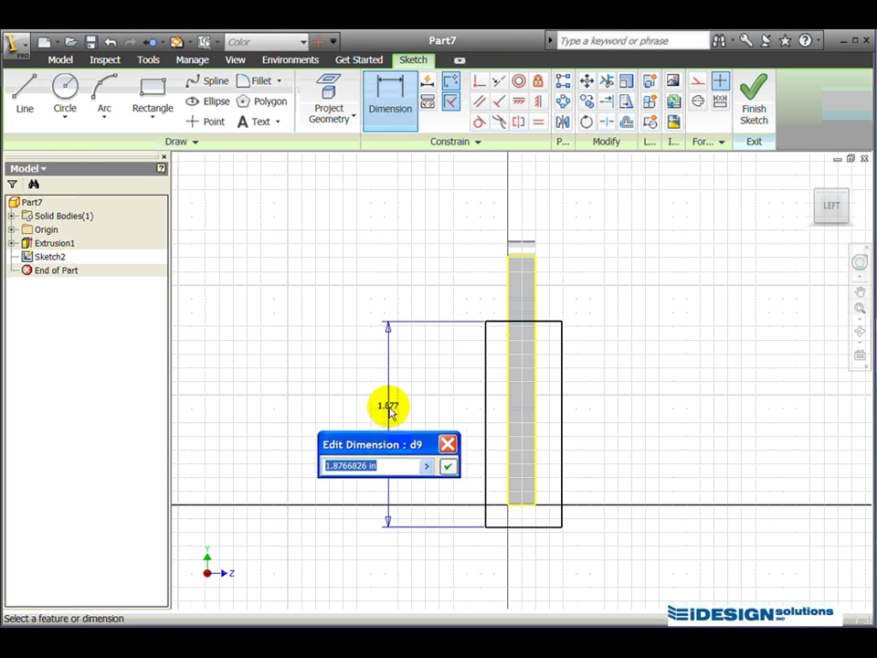
type("1.59")
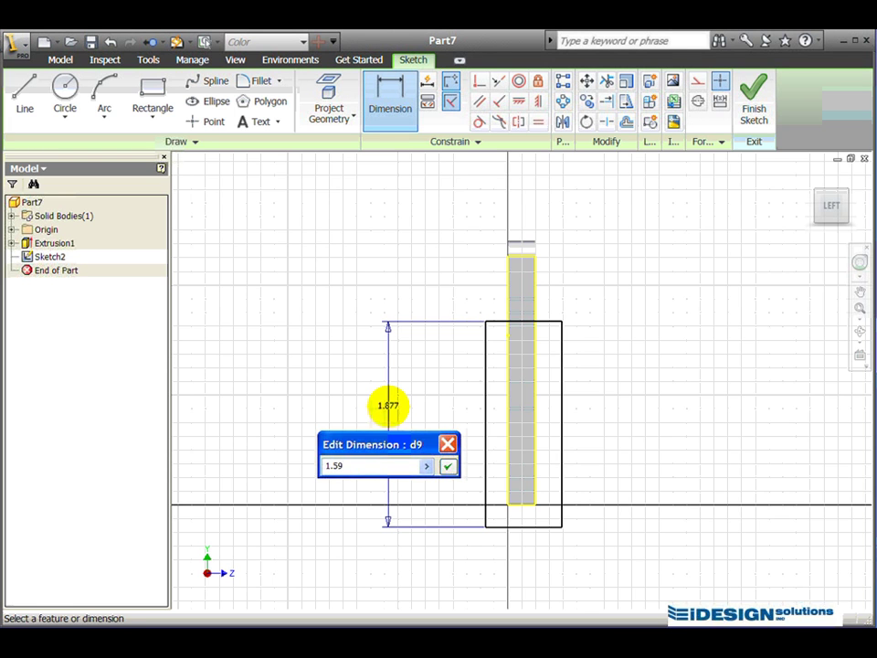
key("Return")
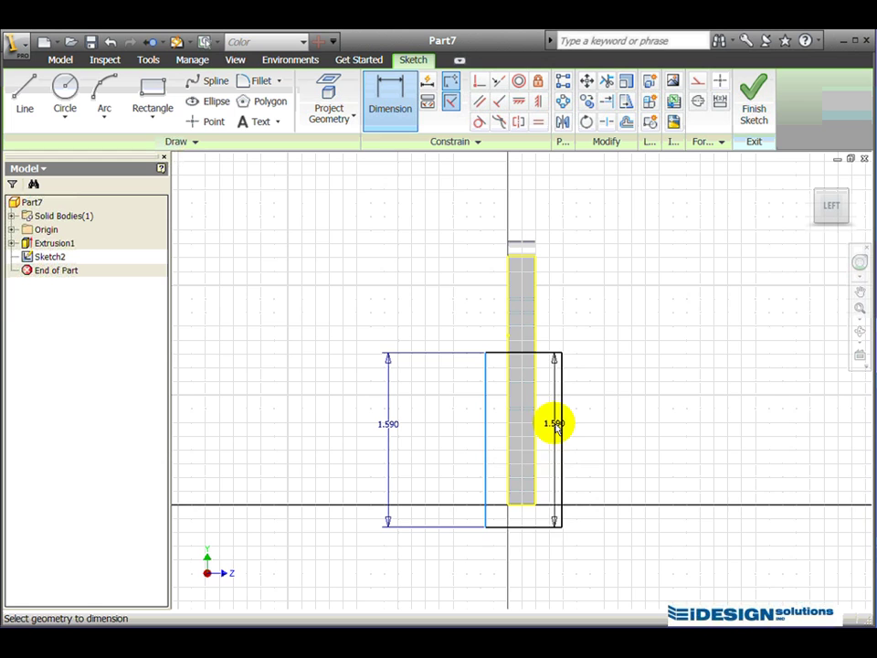
- Dimension the rectangle's width to 0.750
left_click(562, 430)
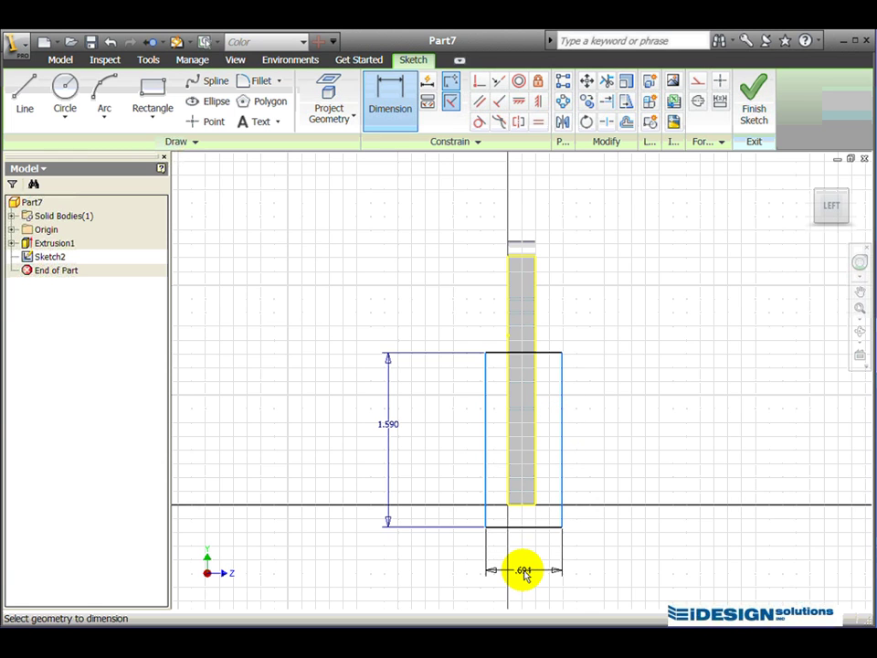
left_click(526, 574)
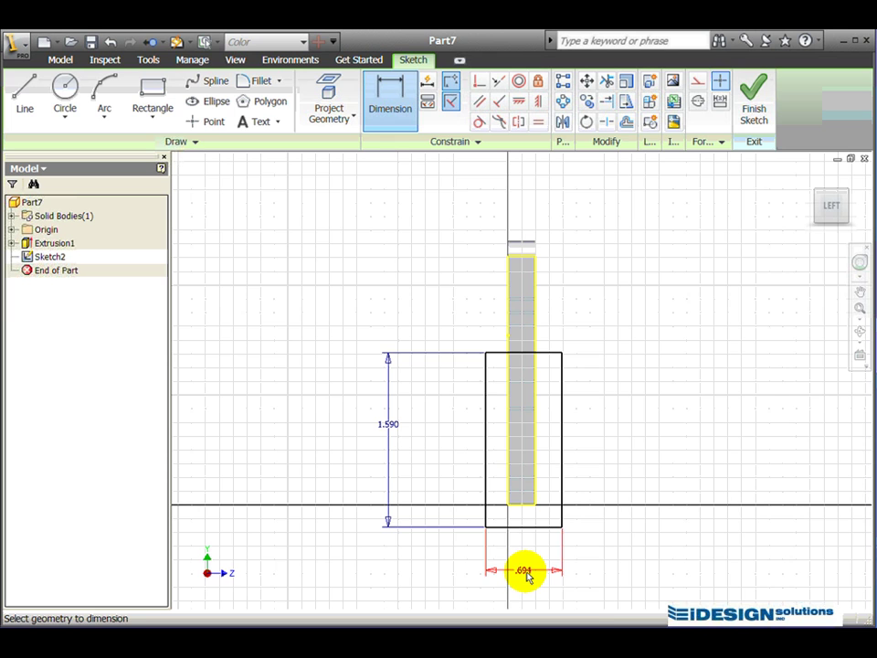
left_click(527, 576)
left_click_drag(525, 611, 654, 488)
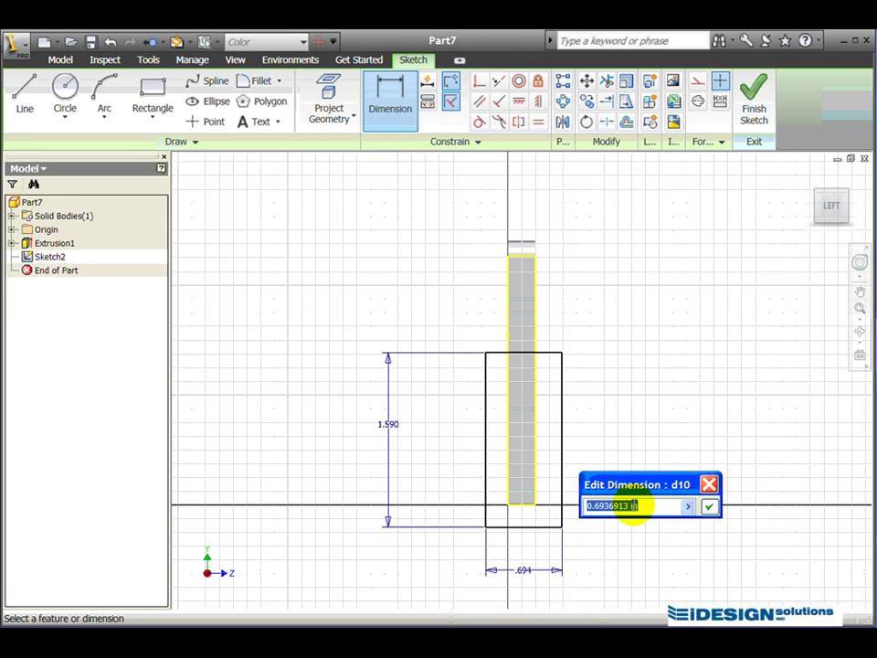
key("BackSpace")
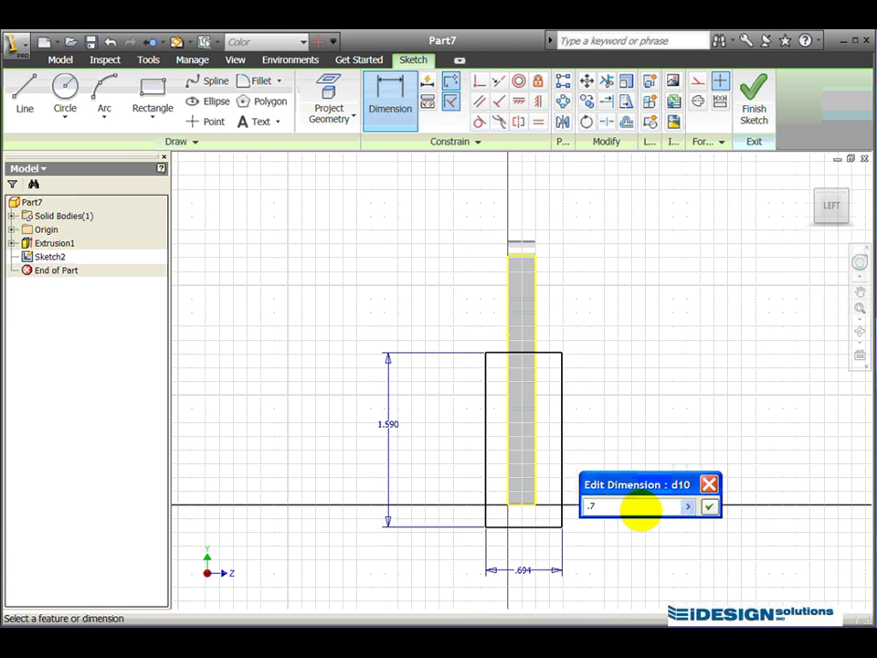
key("Return")
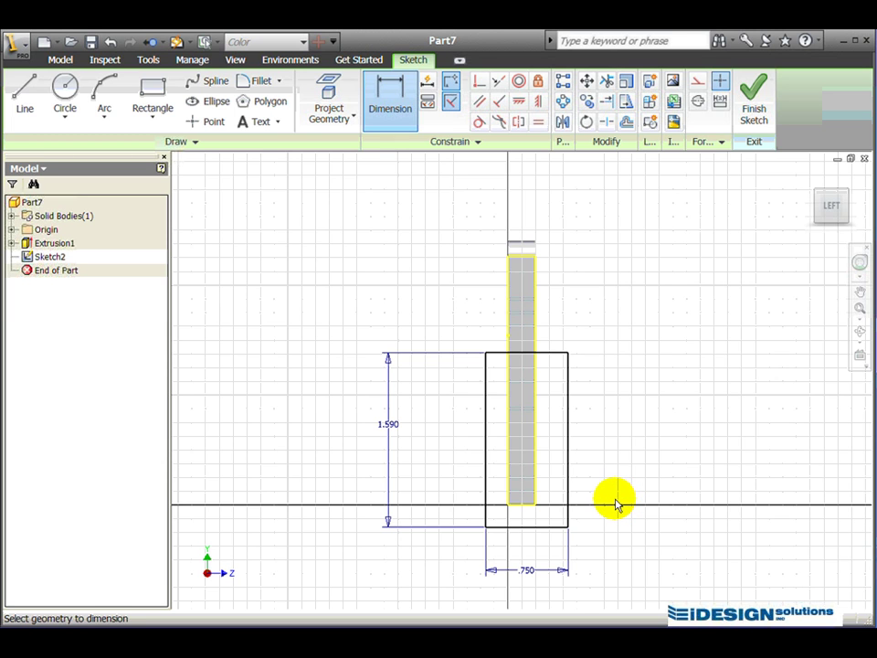
- Dimension the rectangle's left edge 0.250 from the slot's left edge
left_click(485, 400)
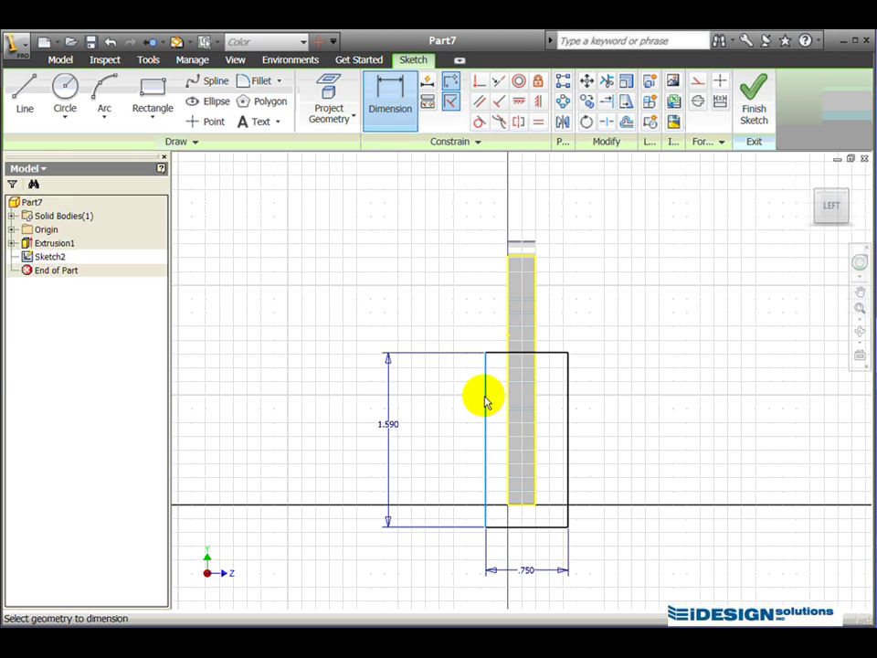
left_click(509, 306)
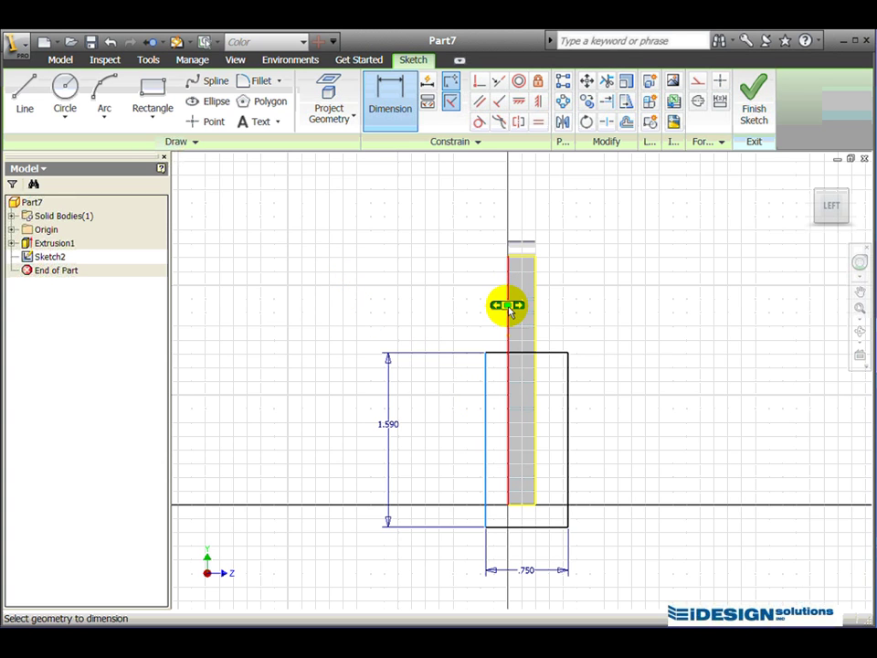
left_click(495, 197)
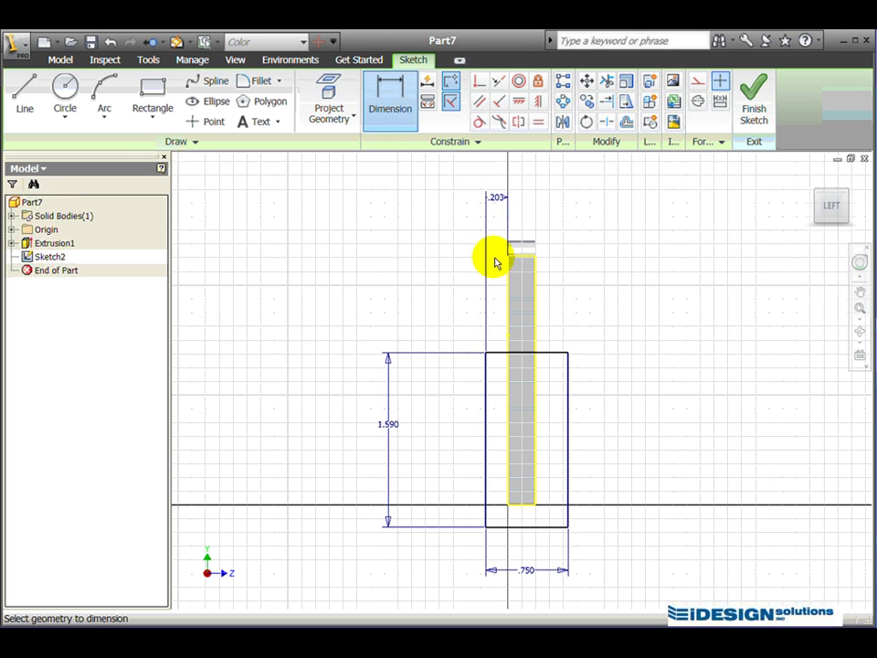
left_click(497, 198)
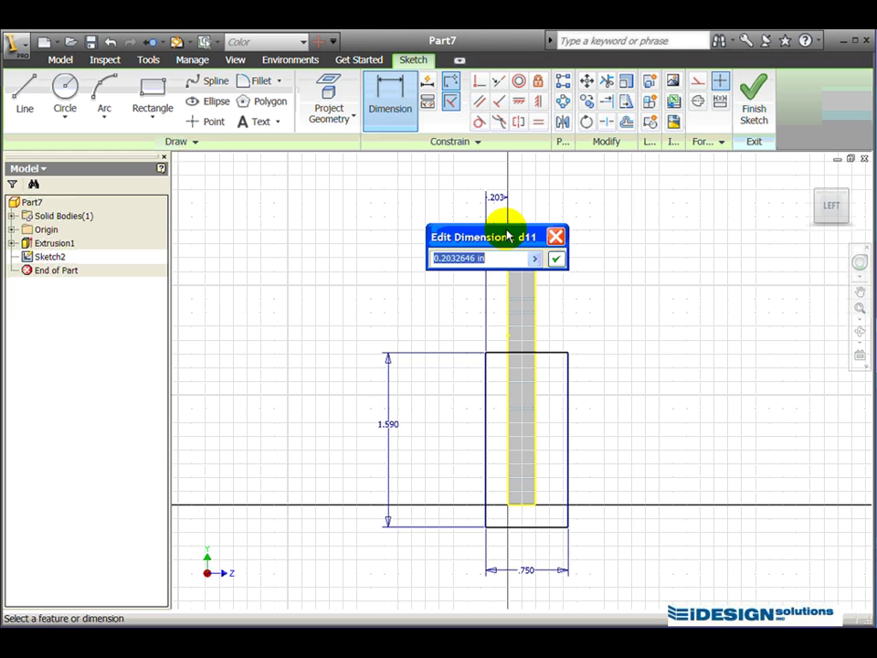
type(".25")
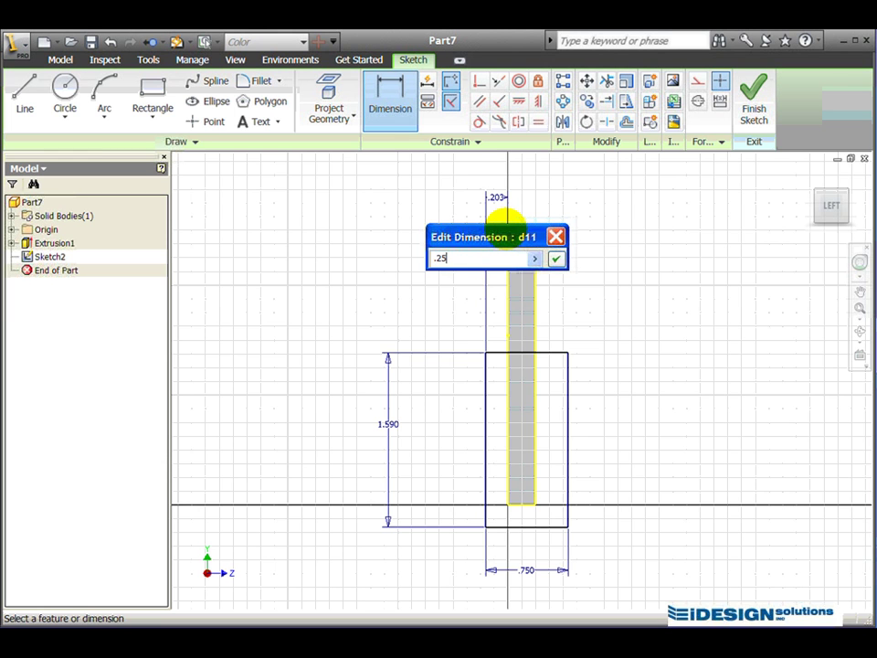
key("Return")
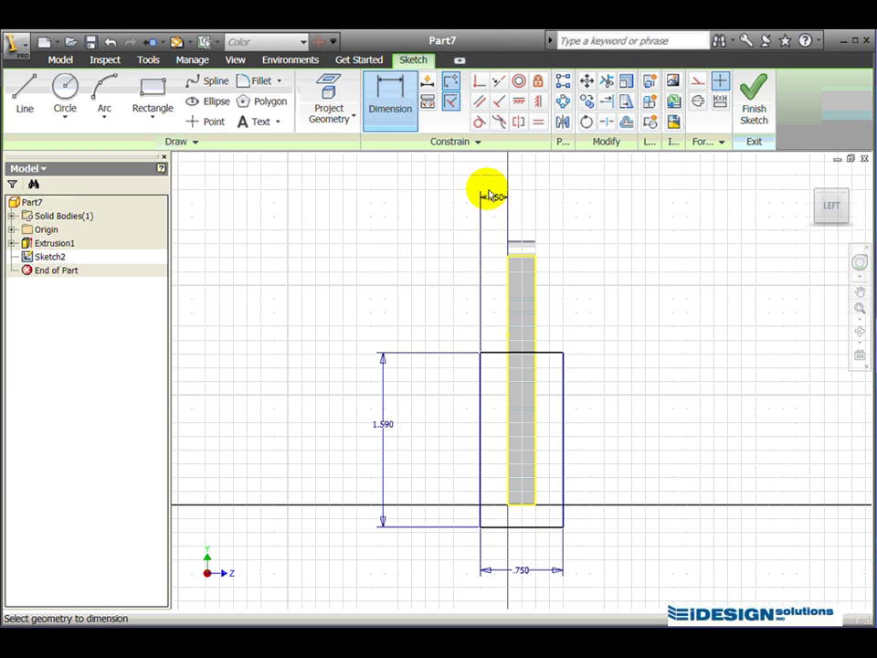
- Make the rectangle's bottom edge collinear with the horizontal axis
left_click(498, 84)
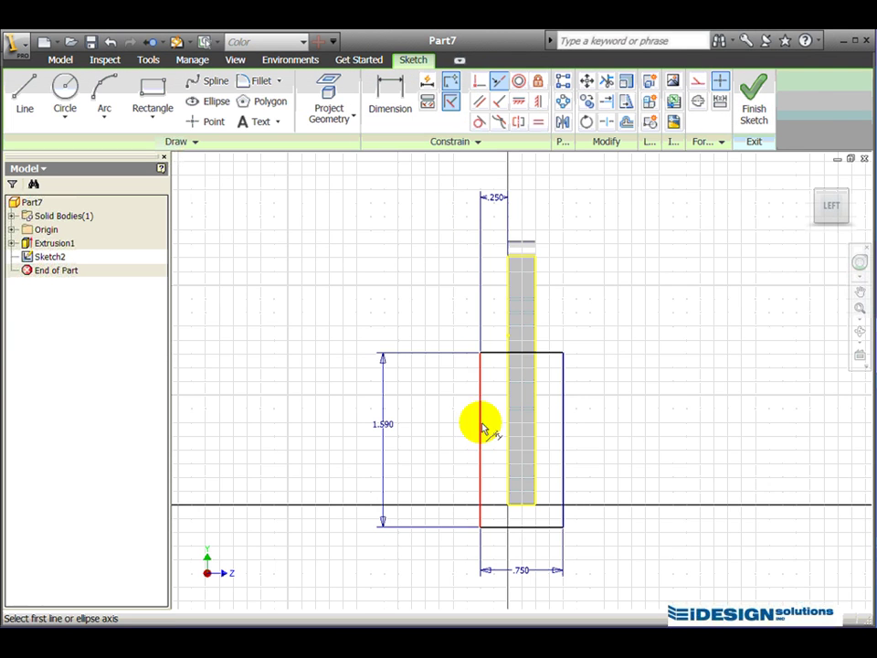
left_click(524, 508)
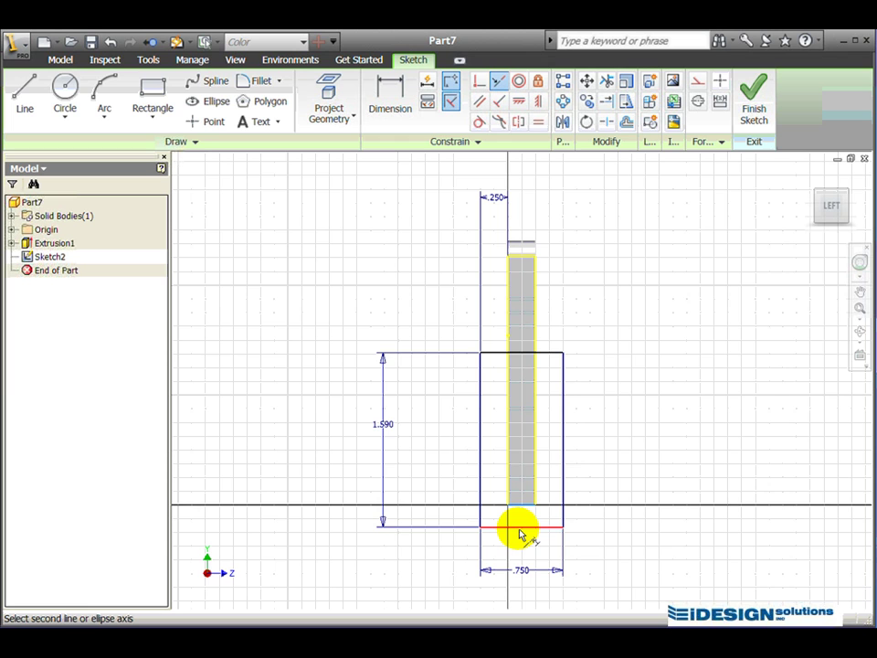
left_click(518, 527)
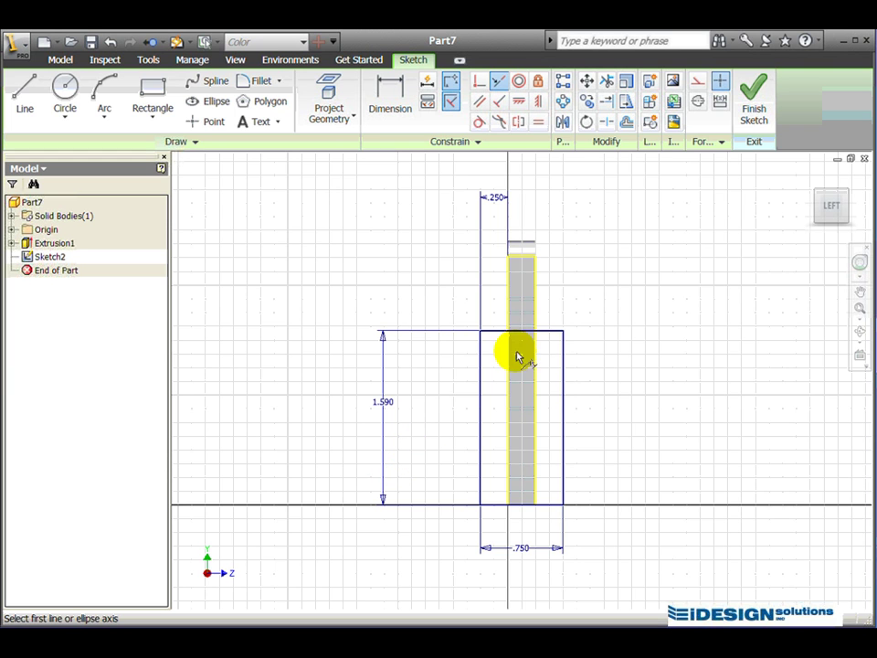
- Finish the sketch and return to the isometric home view
left_click(751, 108)
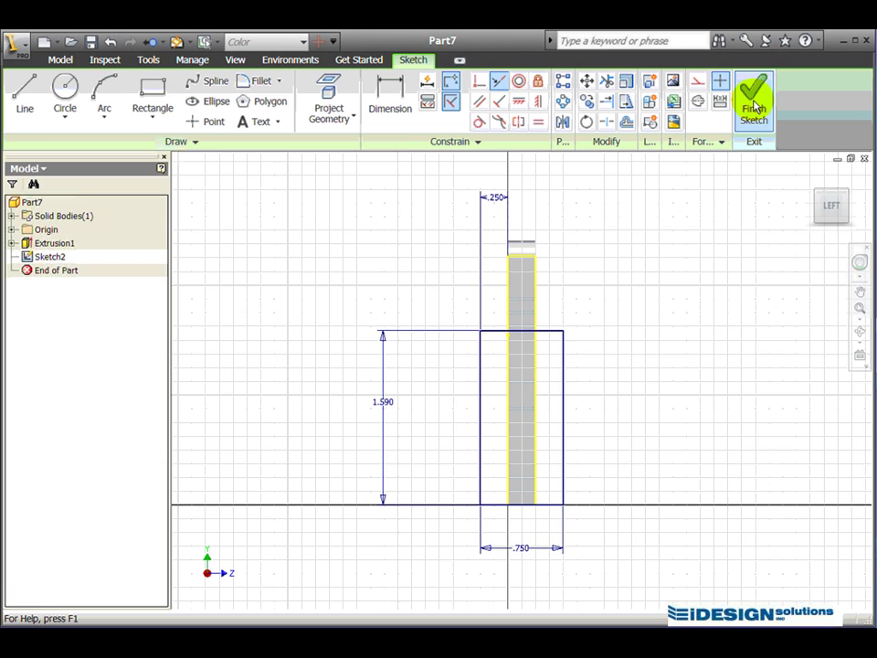
left_click(753, 108)
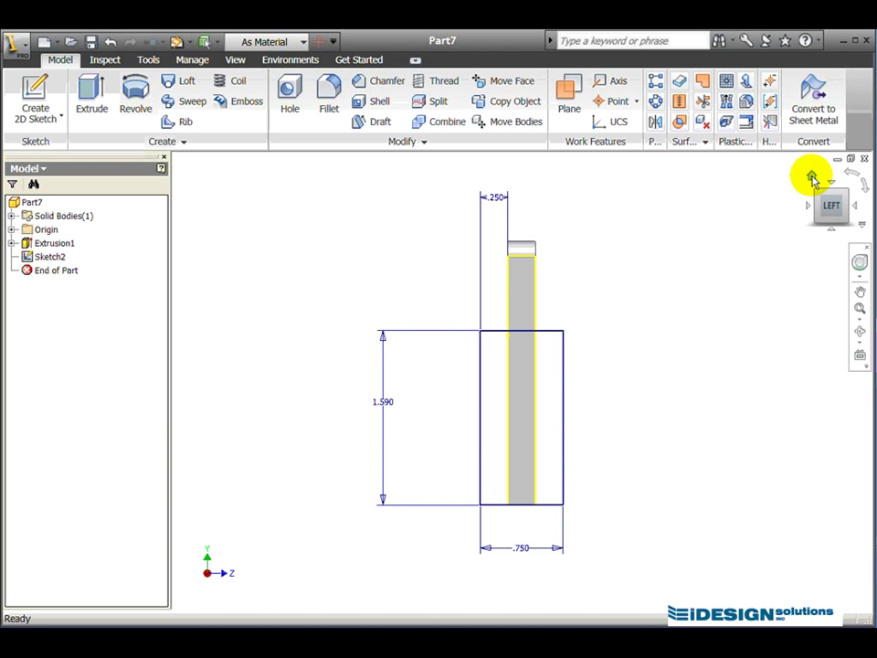
left_click(811, 178)
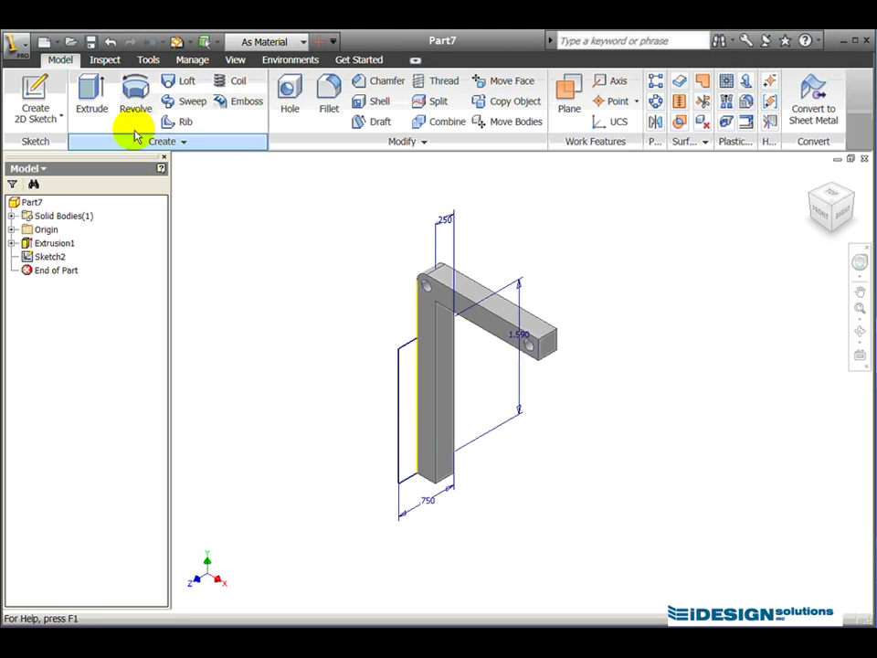
- Extrude the rectangle profile, toggling the extrusion direction to the other side
left_click(95, 105)
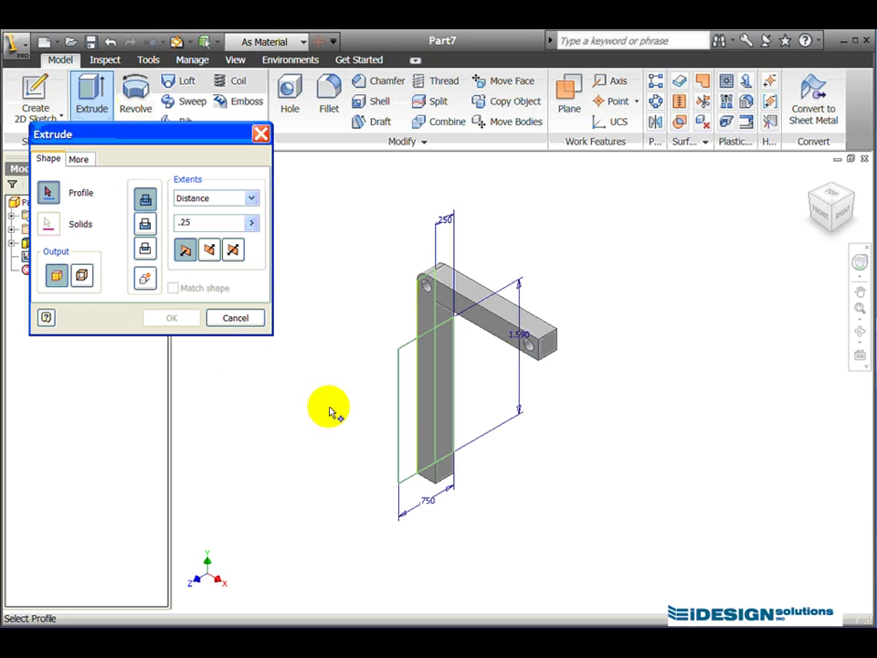
left_click(407, 415)
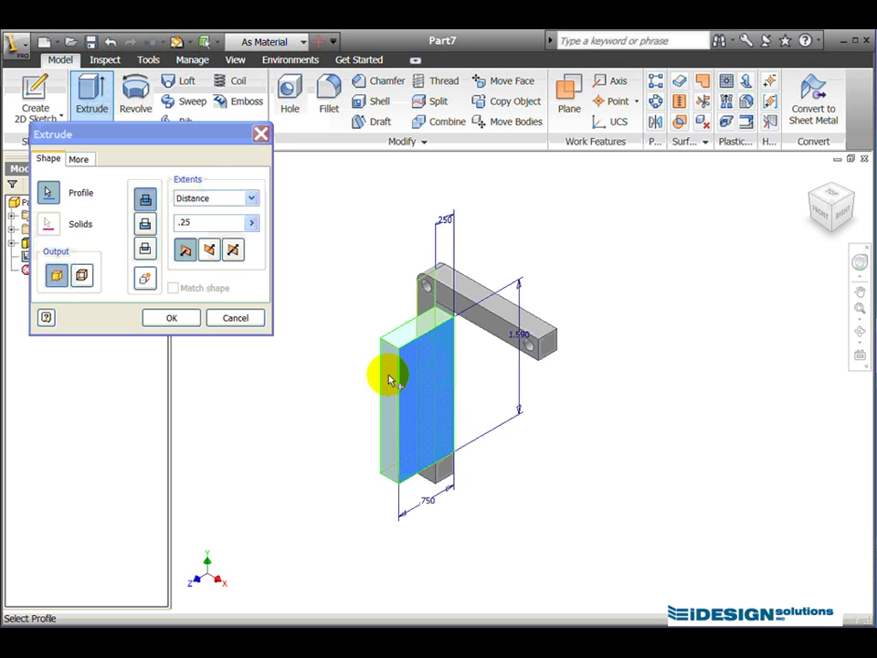
left_click(209, 250)
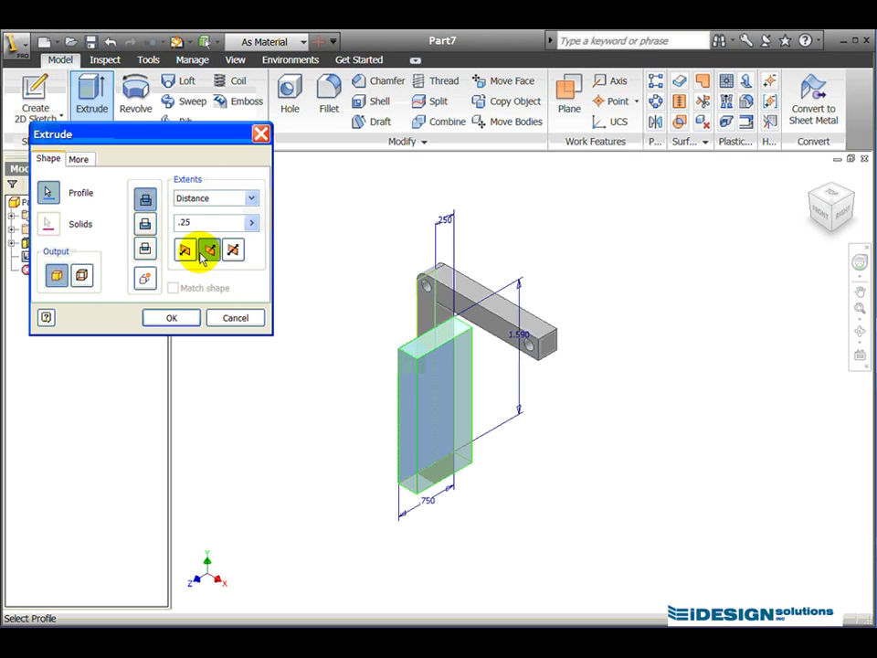
left_click(204, 250)
left_click(190, 250)
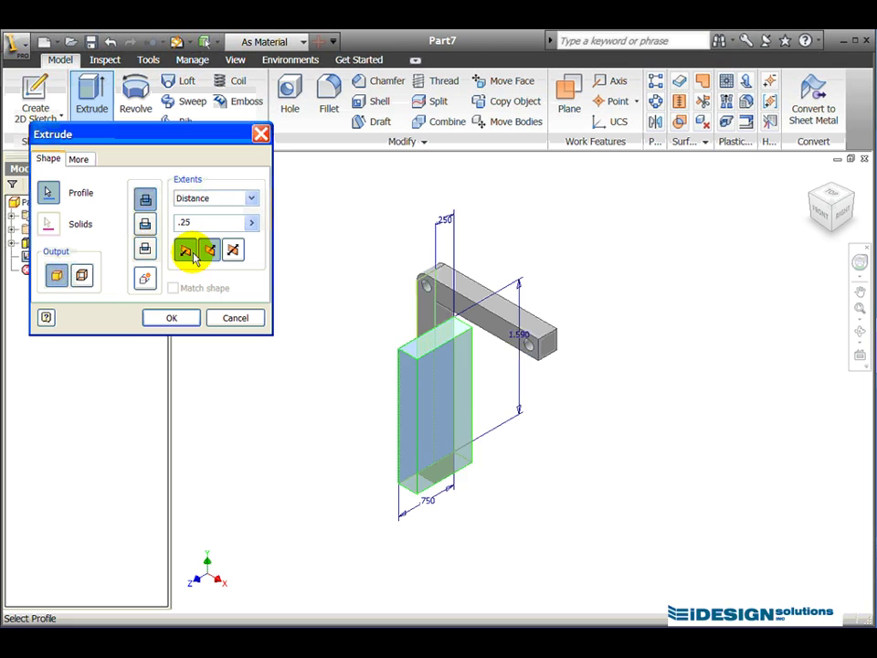
left_click(209, 250)
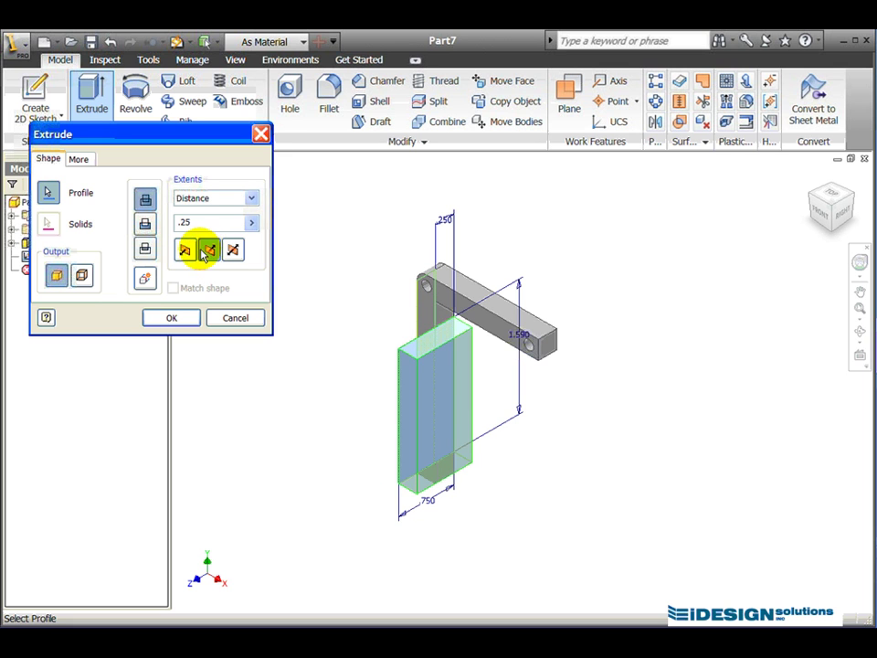
left_click(185, 250)
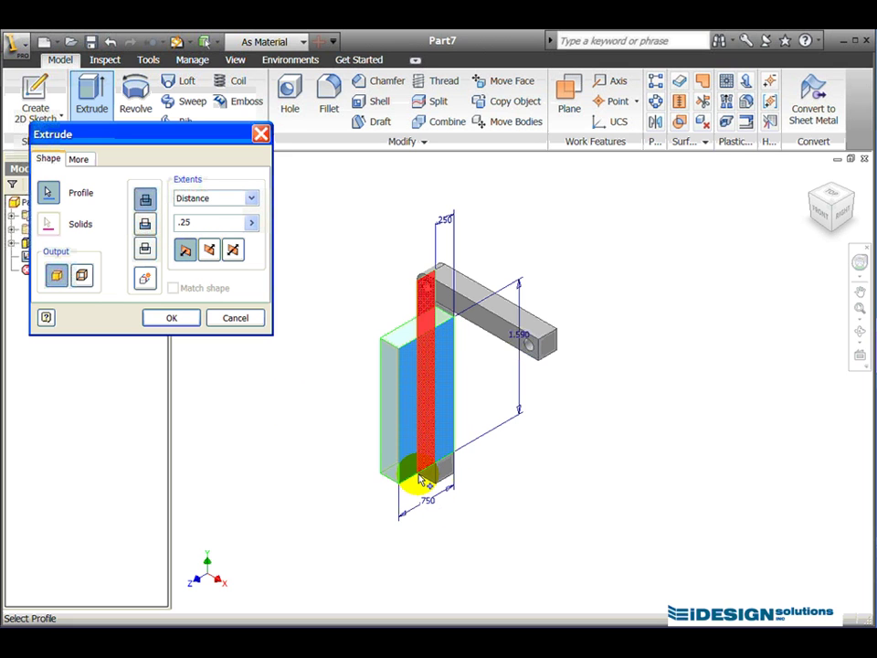
left_click(210, 250)
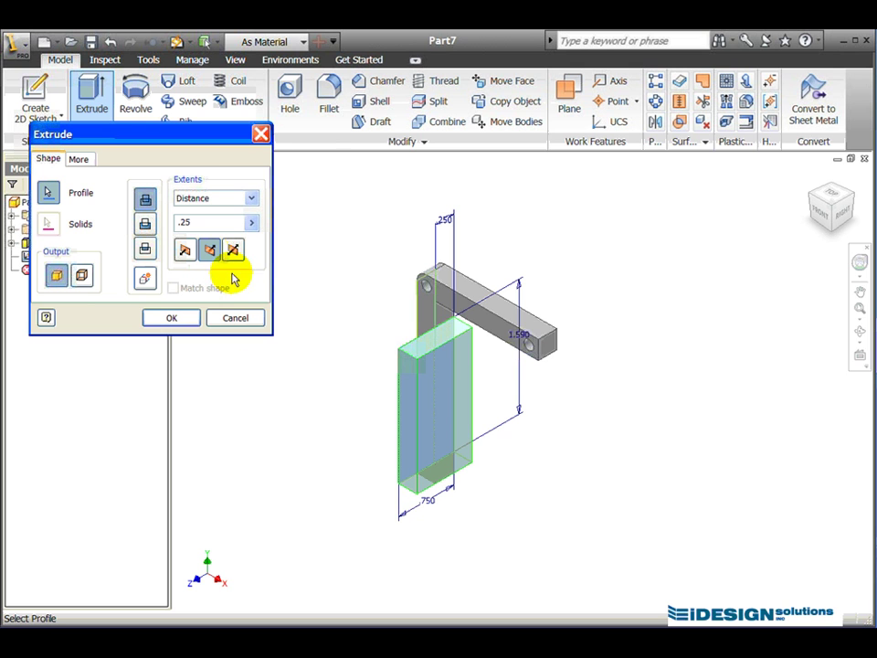
- Orbit to check the preview, then set the distance to 0.25 and create Extrusion2
left_click(859, 337)
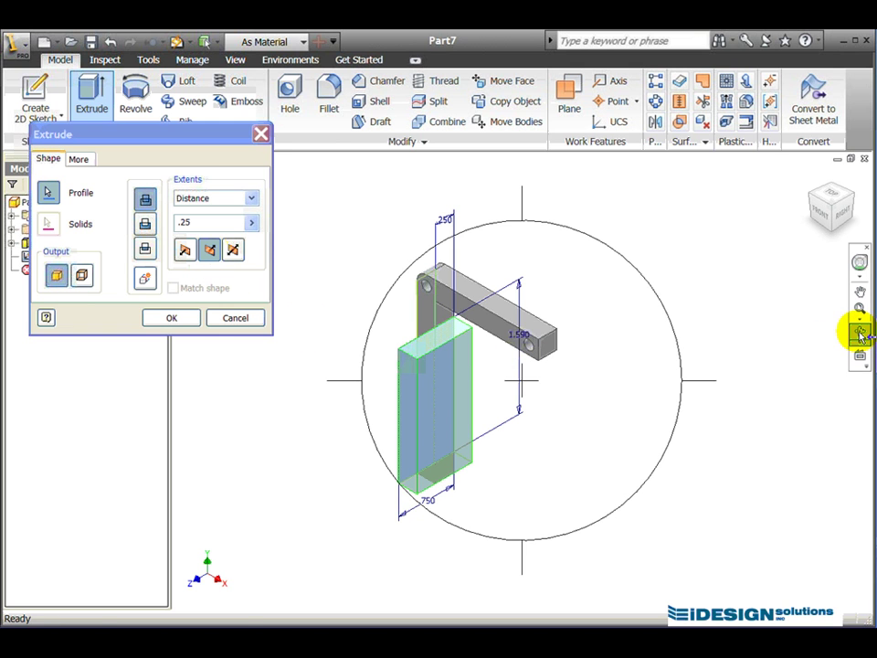
left_click_drag(503, 394, 584, 361)
right_click(598, 348)
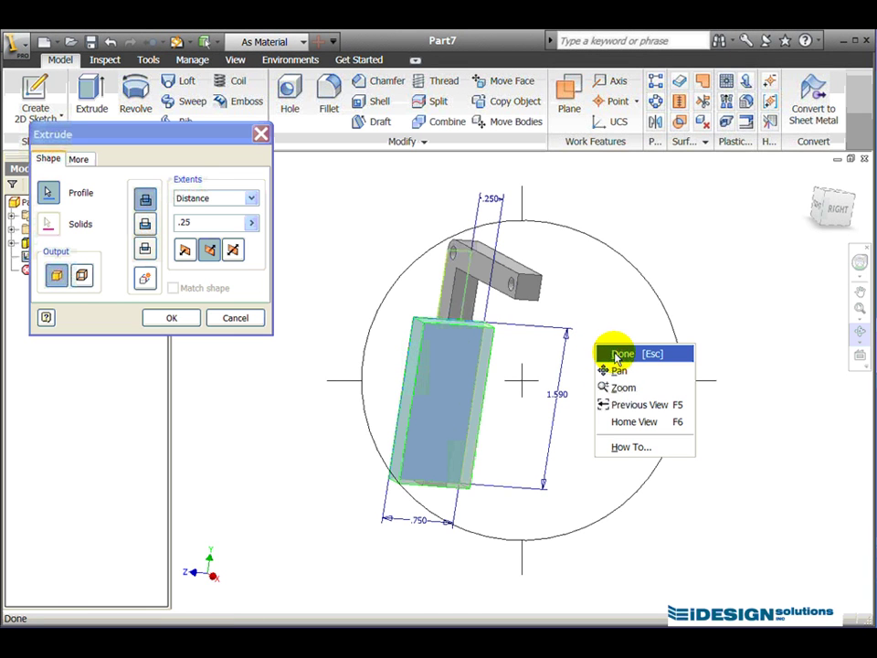
left_click(618, 355)
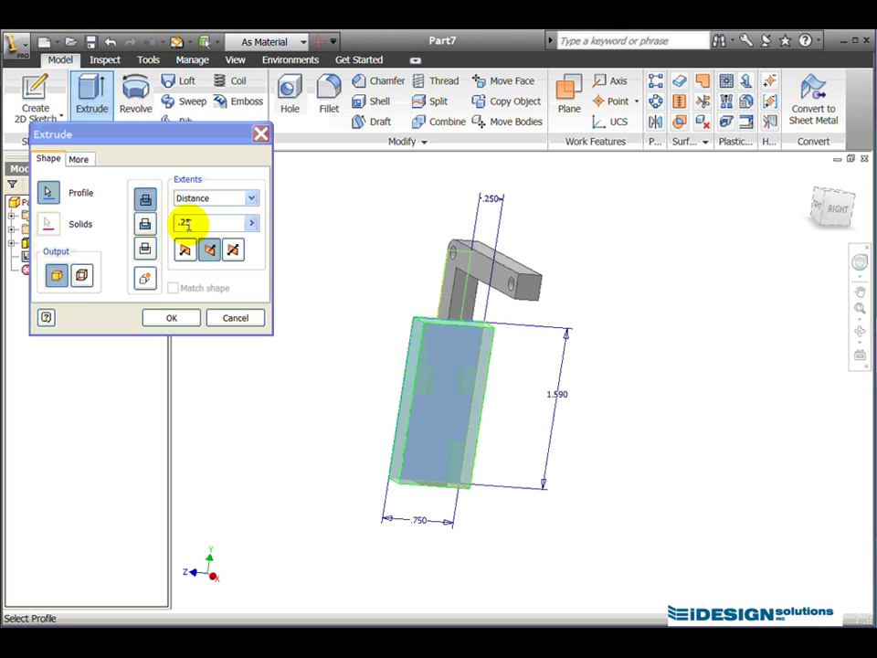
left_click_drag(197, 225, 160, 225)
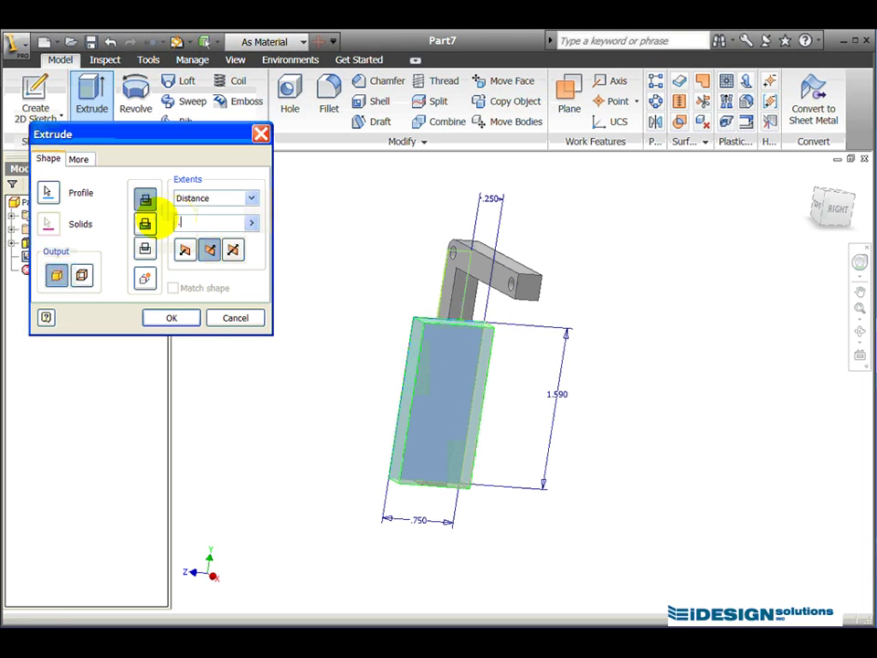
left_click(171, 316)
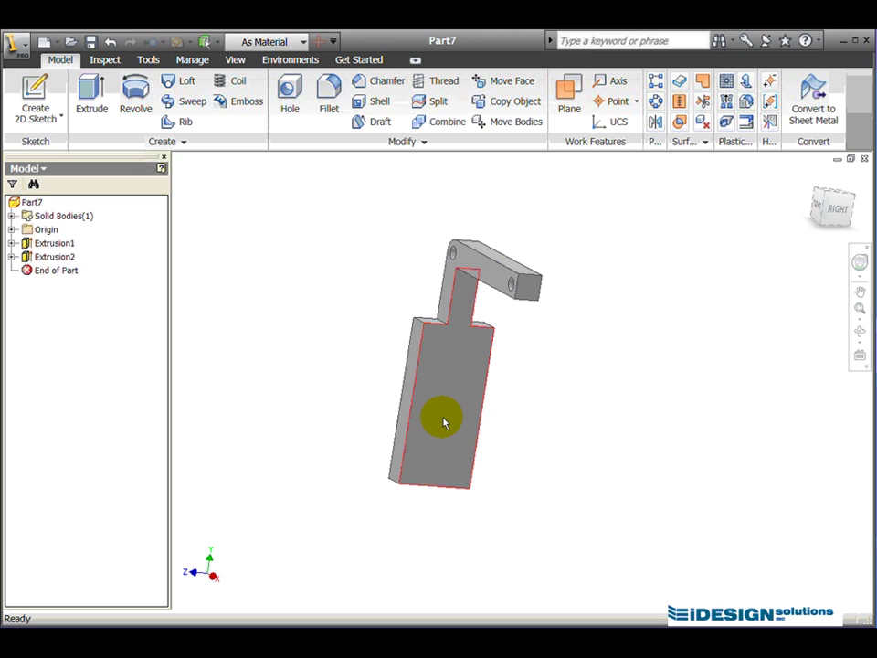
left_click_drag(444, 422, 445, 433)
key("alt+Tab")
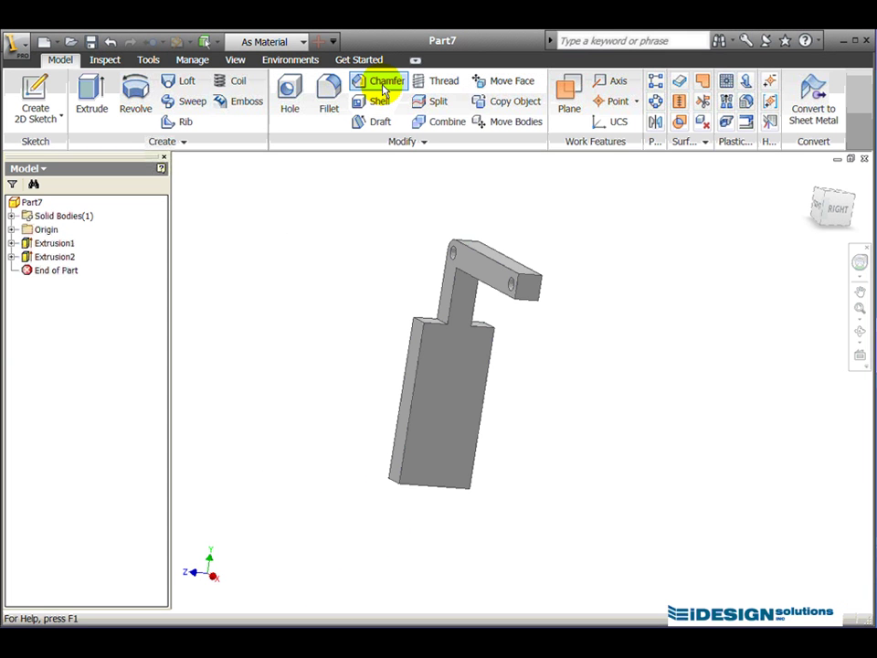
- Set up a Two Distances chamfer with Distance1 0.13 and Distance2 0.5, ready to pick edges
left_click(384, 85)
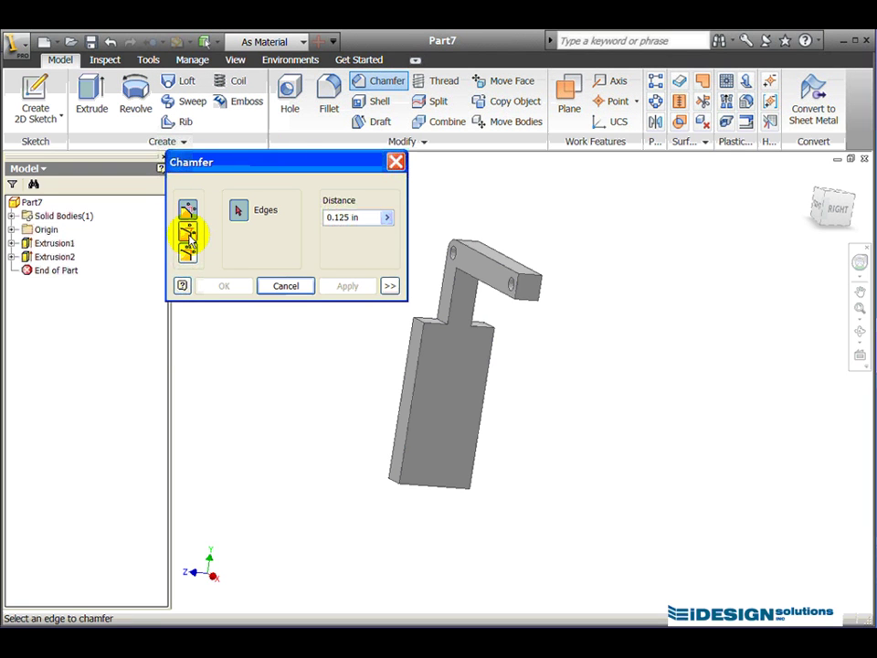
left_click(190, 237)
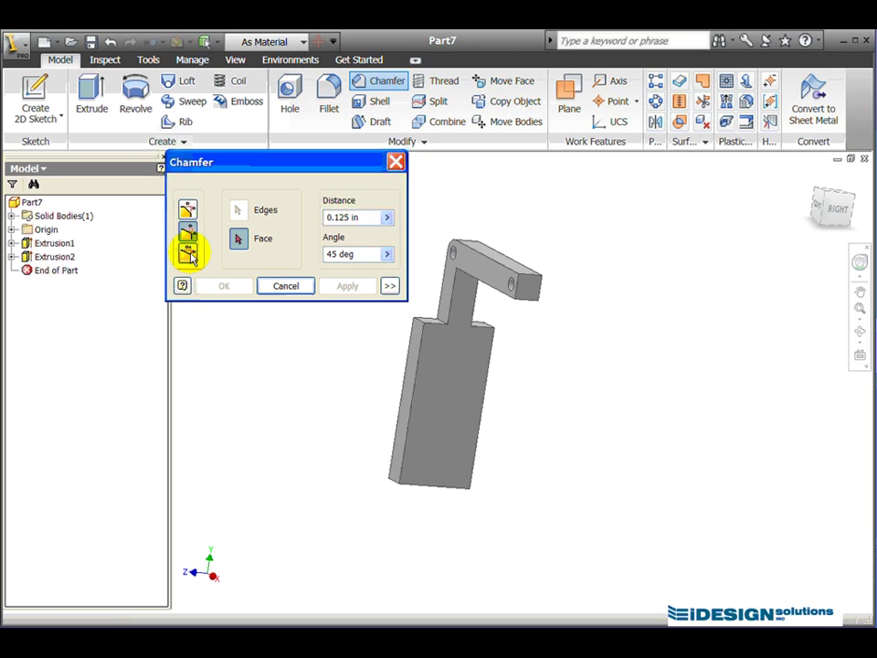
left_click(189, 255)
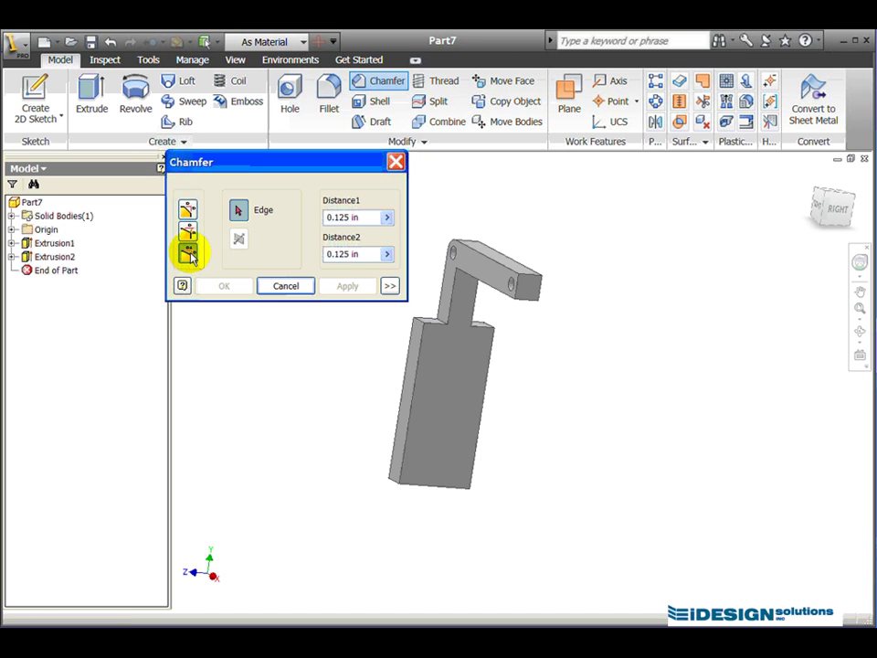
left_click(364, 218)
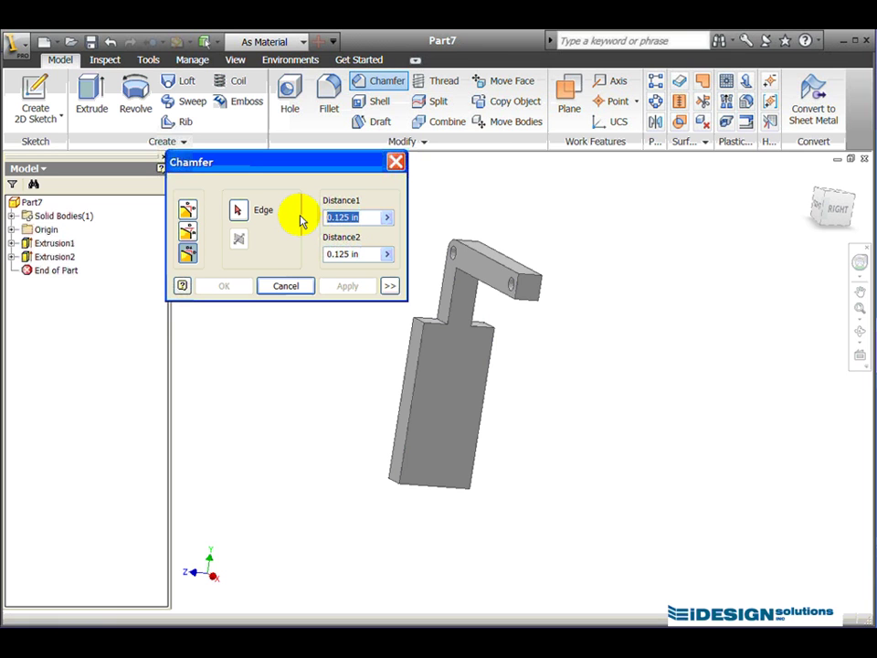
type(".13")
left_click(362, 255)
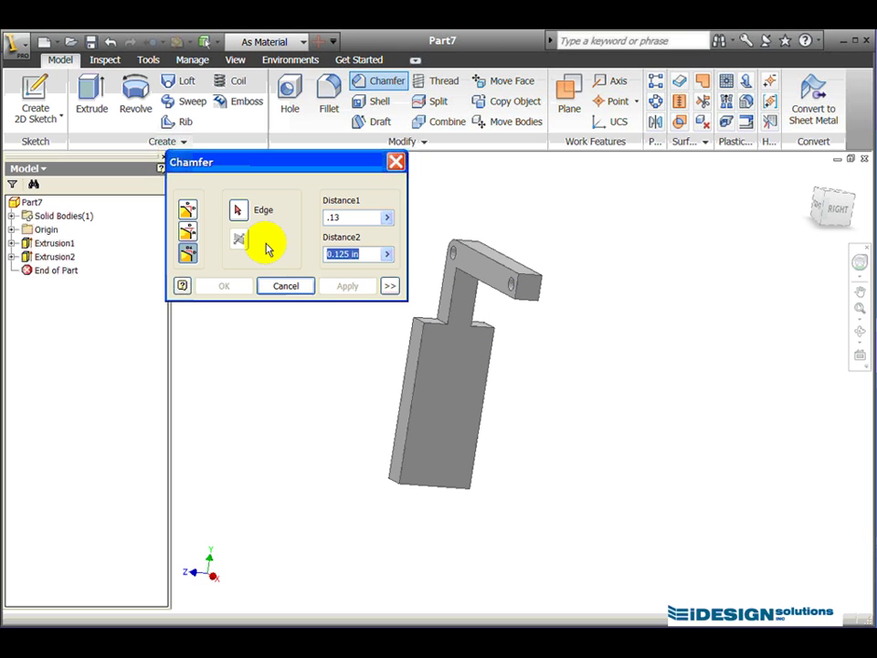
type(".5")
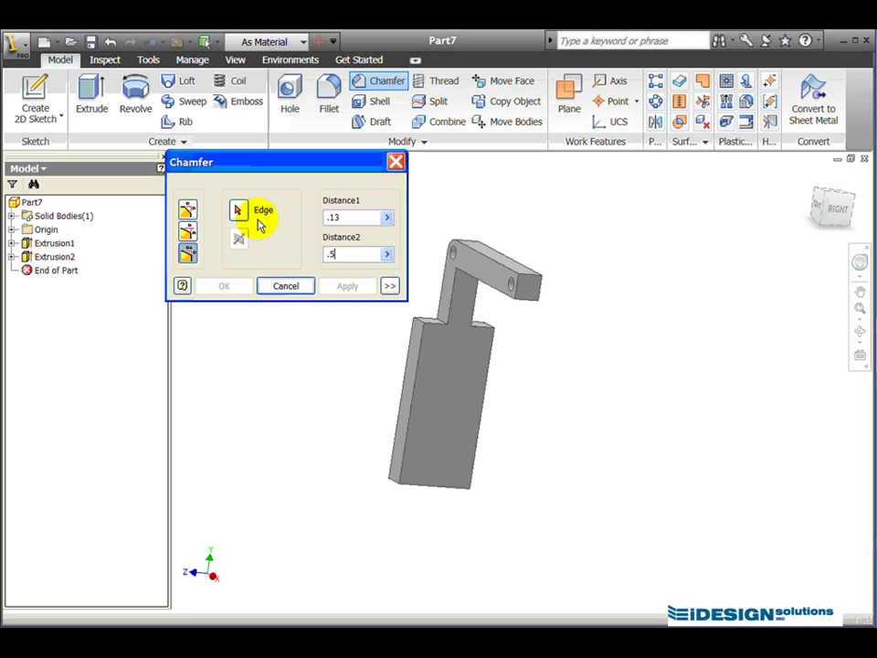
left_click(240, 209)
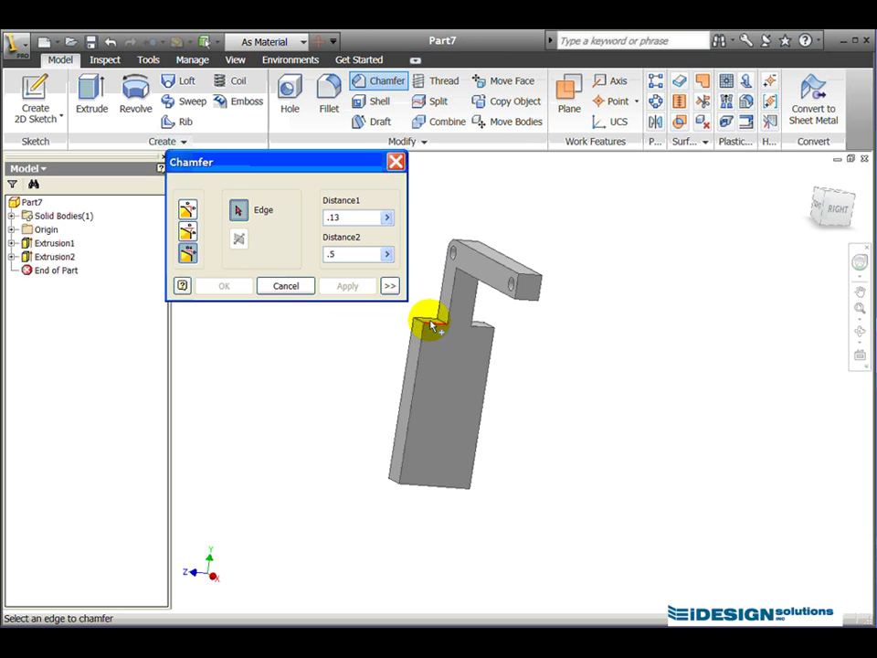
scroll(415, 319, "down", 5)
middle_click_drag(414, 336, 484, 341)
- Chamfer the block's upper-left and upper-right corner edges, flipping the second one
left_click(484, 341)
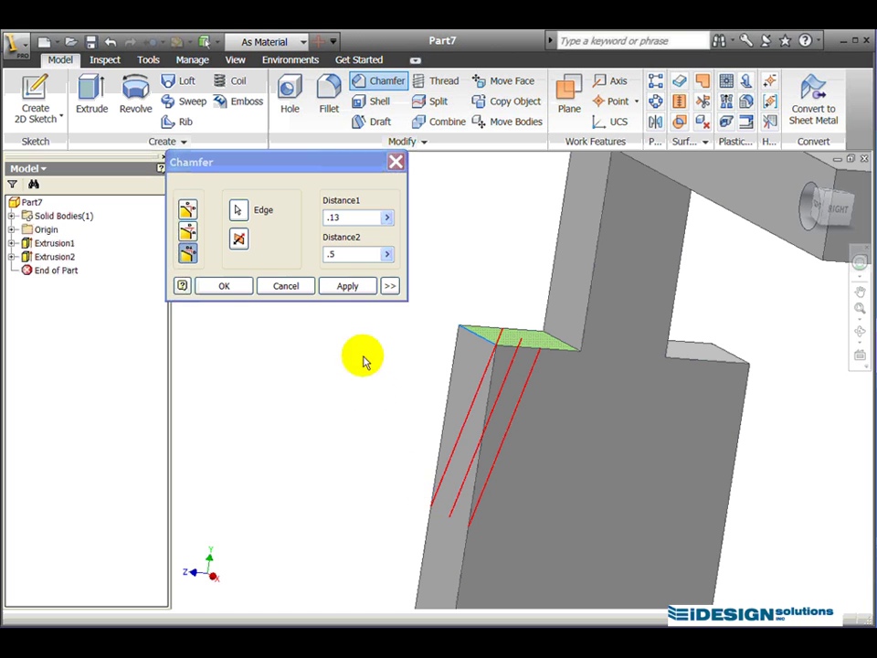
left_click(347, 288)
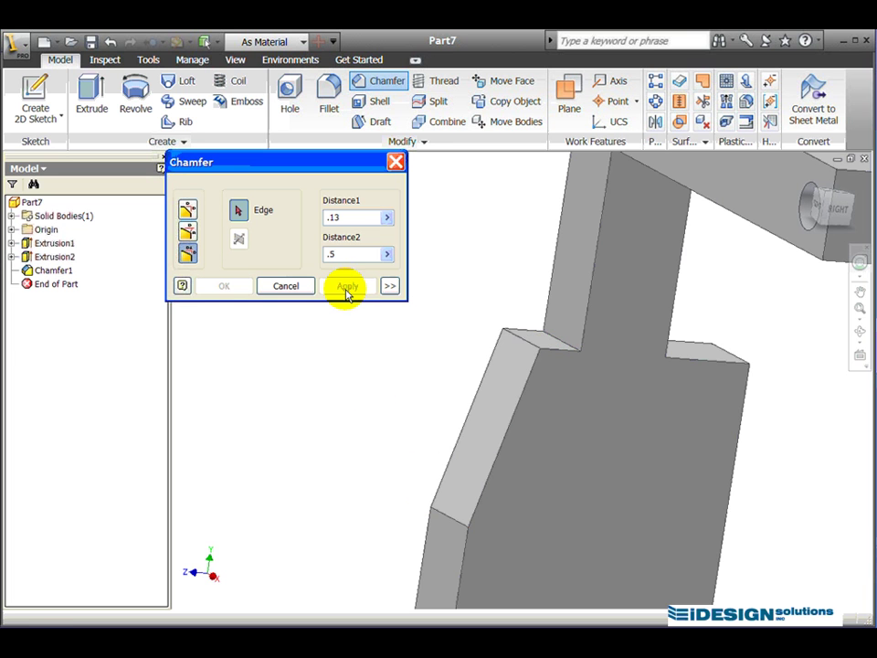
middle_click_drag(524, 430, 411, 344)
left_click(605, 274)
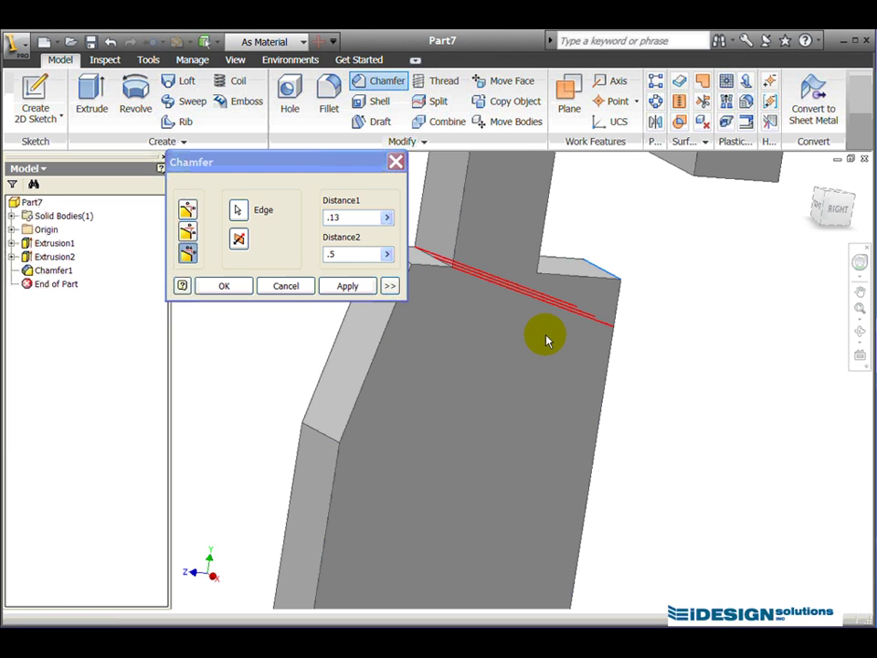
left_click(239, 238)
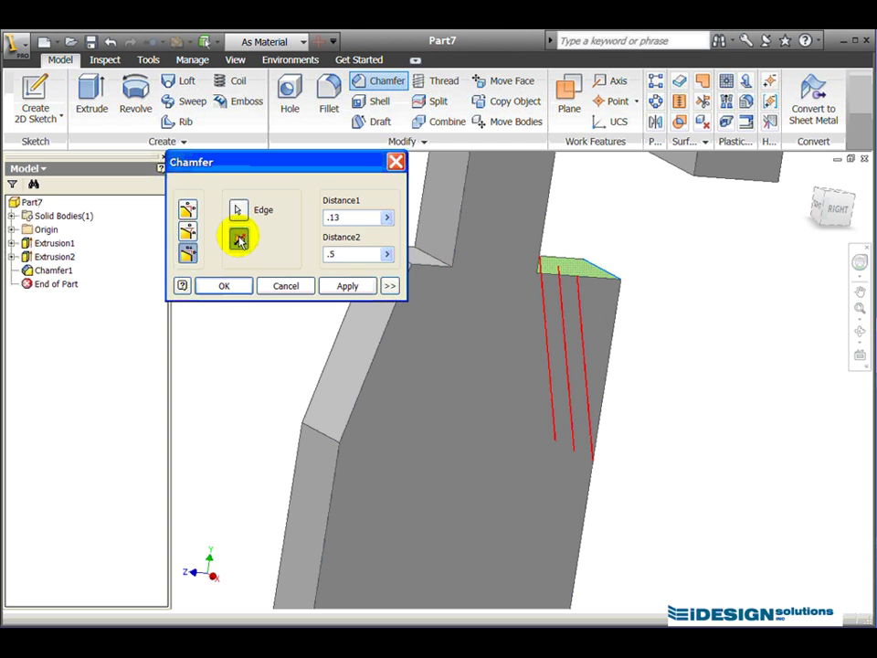
left_click(346, 287)
- Chamfer the block's lower-left and lower-right corner edges, flipping the last one
middle_click_drag(407, 419, 515, 237)
mouse_move(477, 415)
middle_mouse_down()
mouse_move(473, 428)
mouse_move(483, 405)
middle_mouse_up()
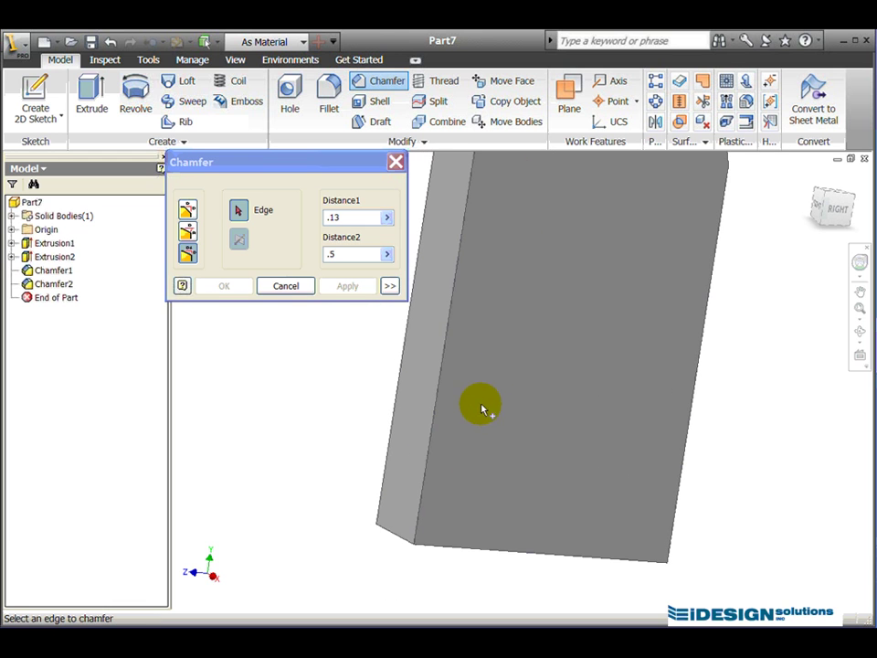
left_click(387, 535)
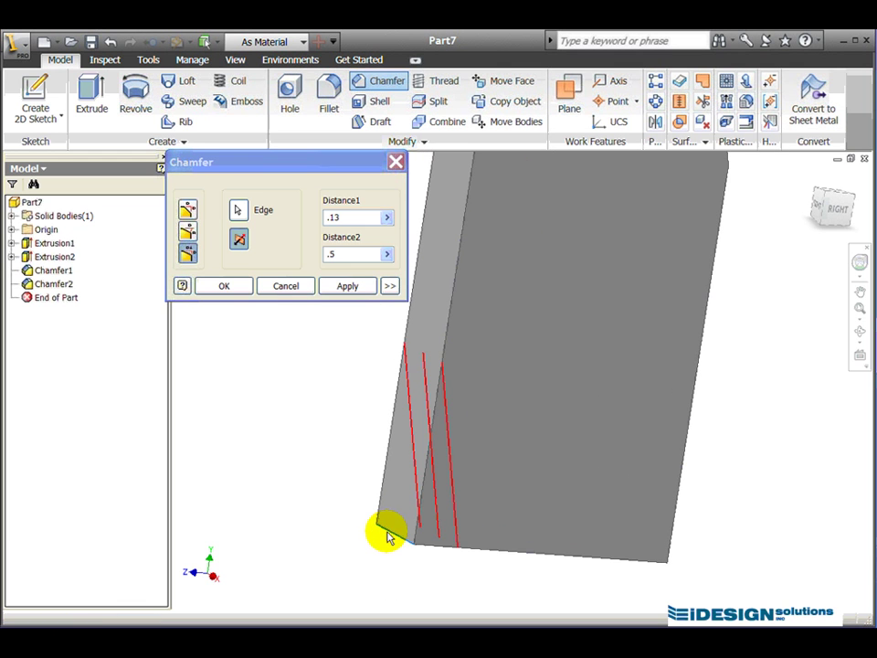
left_click(348, 286)
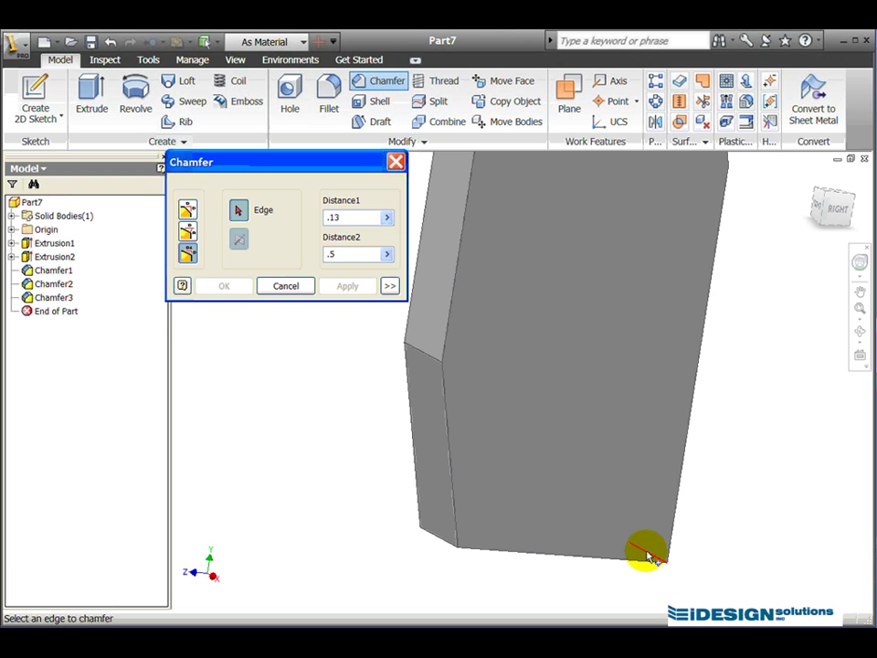
left_click(647, 555)
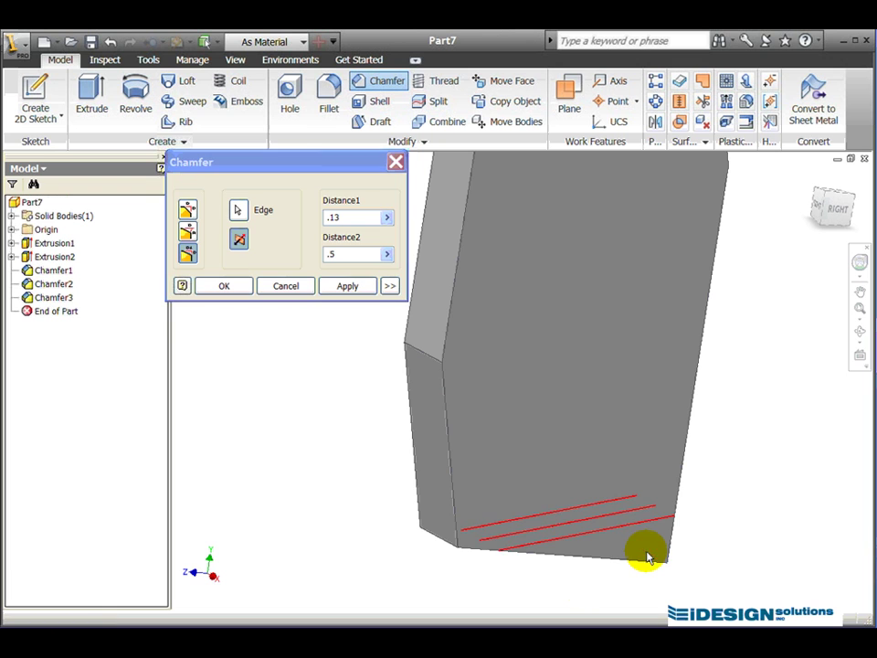
left_click(238, 240)
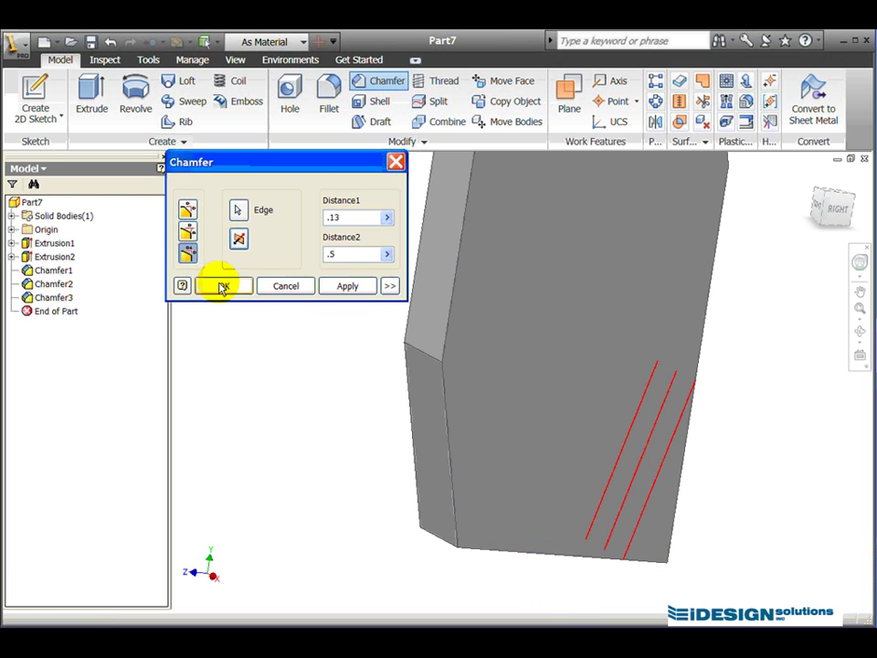
left_click(343, 288)
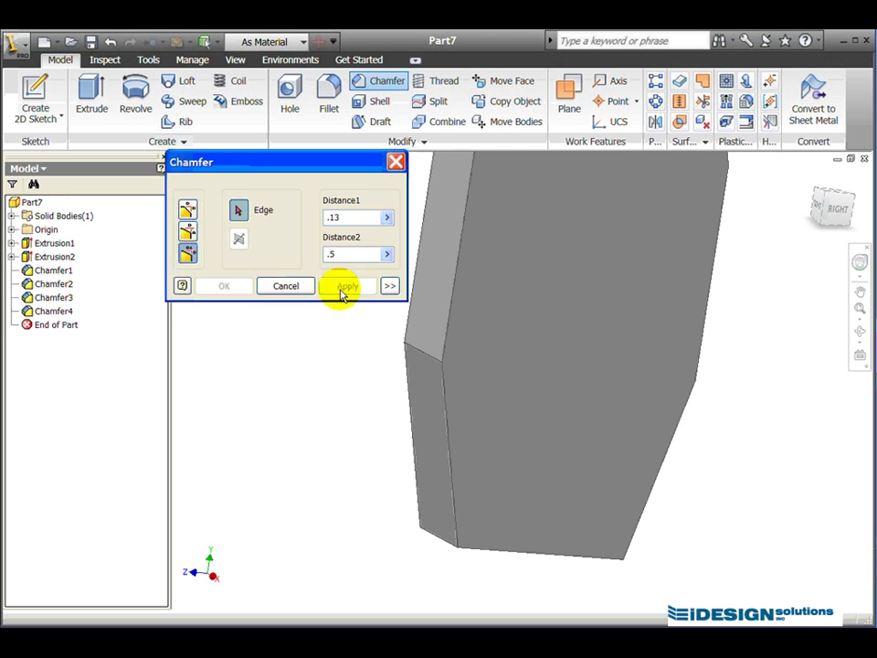
- Close the chamfer tool, view the whole part, and save it as 'Finger'
left_click(285, 285)
scroll(474, 338, "up", 3)
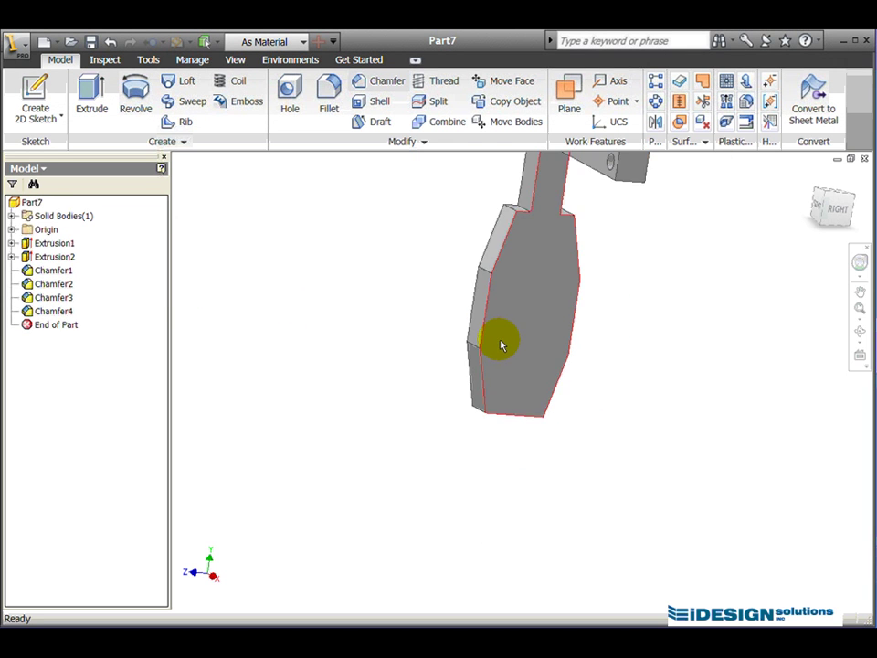
scroll(510, 341, "up", 3)
middle_click_drag(508, 337, 454, 365)
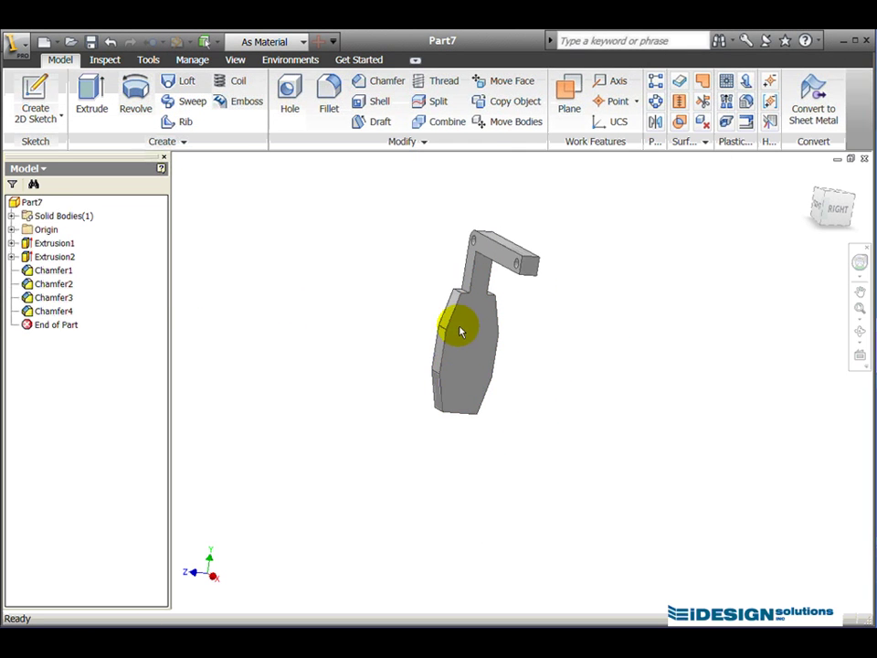
left_click(91, 42)
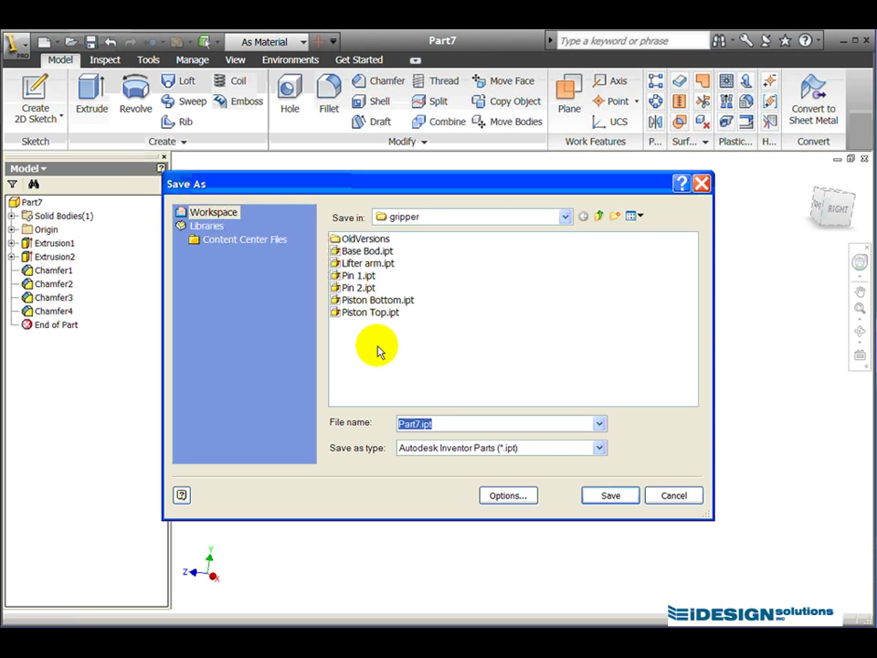
type("Finger")
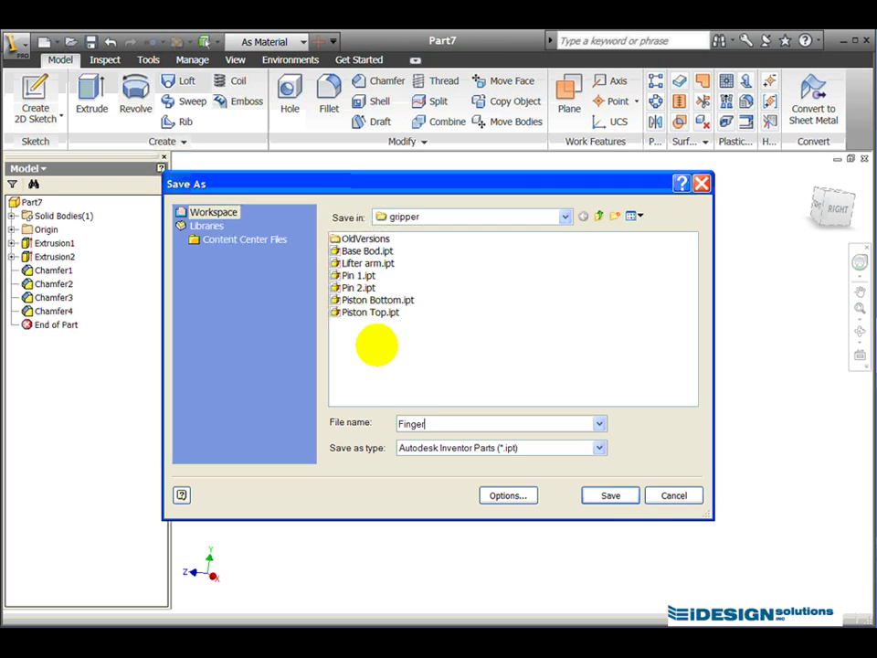